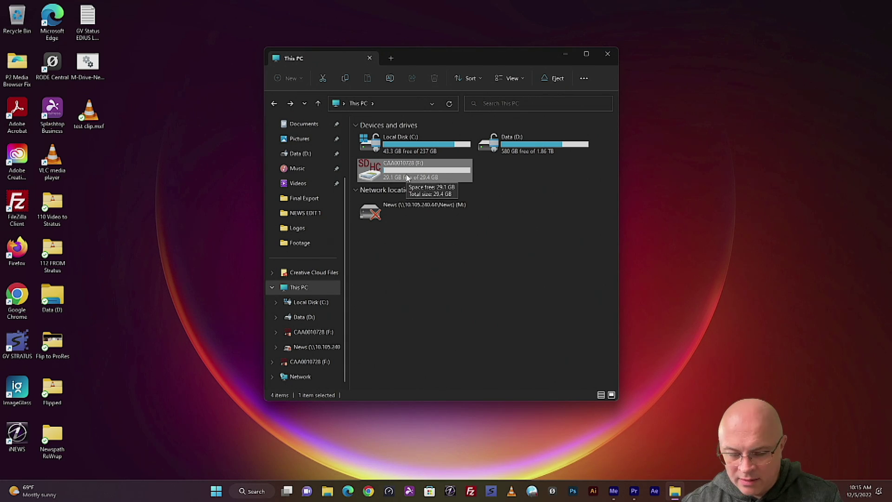
Step: Open the CAA0010728 (F:) P2 card drive from This PC to see its CONTENTS folder
{"action": "double_click", "coordinate": [406, 173]}
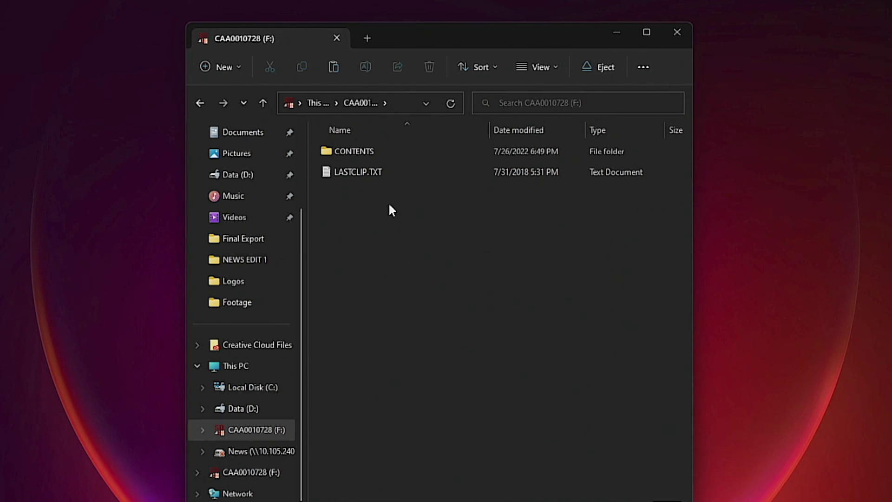
{"action": "double_click", "coordinate": [364, 152]}
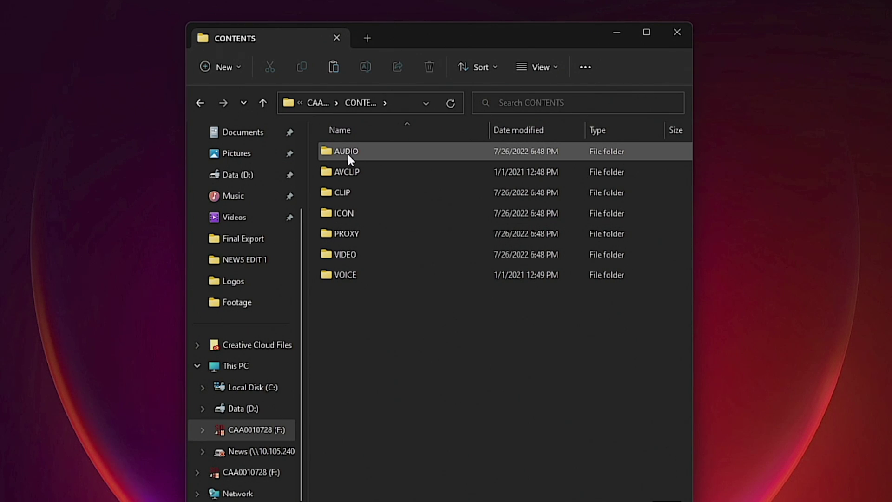
{"action": "mouse_move", "coordinate": [347, 155]}
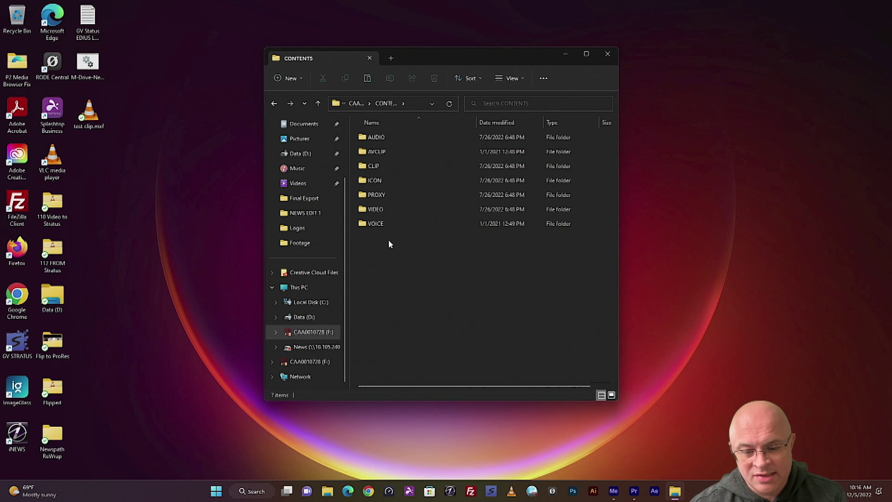
{"action": "left_click_drag", "start_coordinate": [389, 240], "coordinate": [383, 247]}
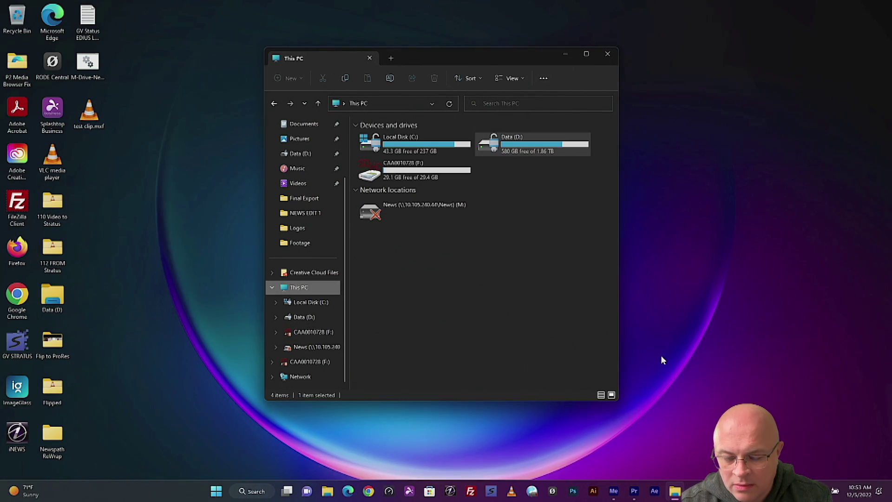
{"action": "left_click", "coordinate": [613, 493]}
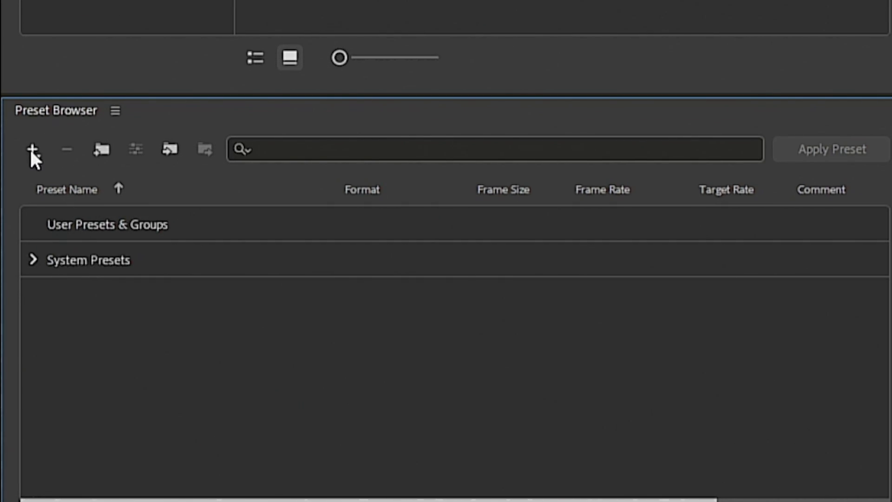
Step: Create a new encoding preset from the Preset Browser, starting with H.264 defaults
{"action": "left_click", "coordinate": [32, 149]}
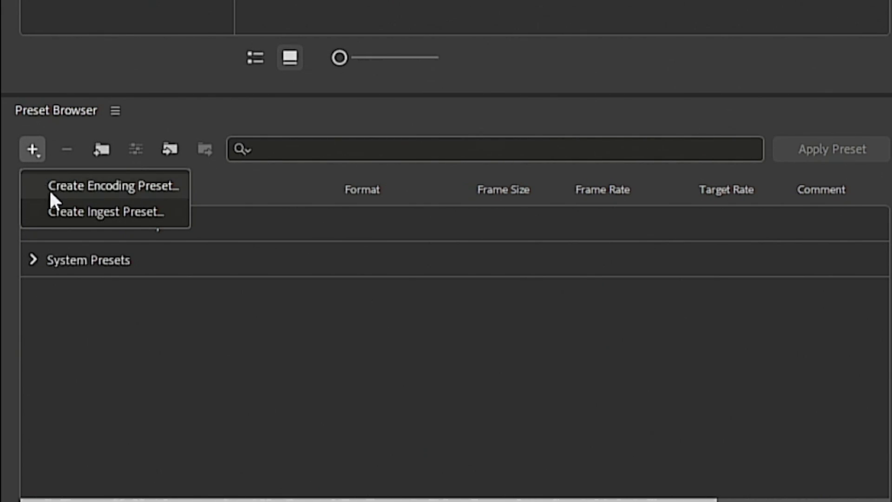
{"action": "left_click", "coordinate": [106, 181]}
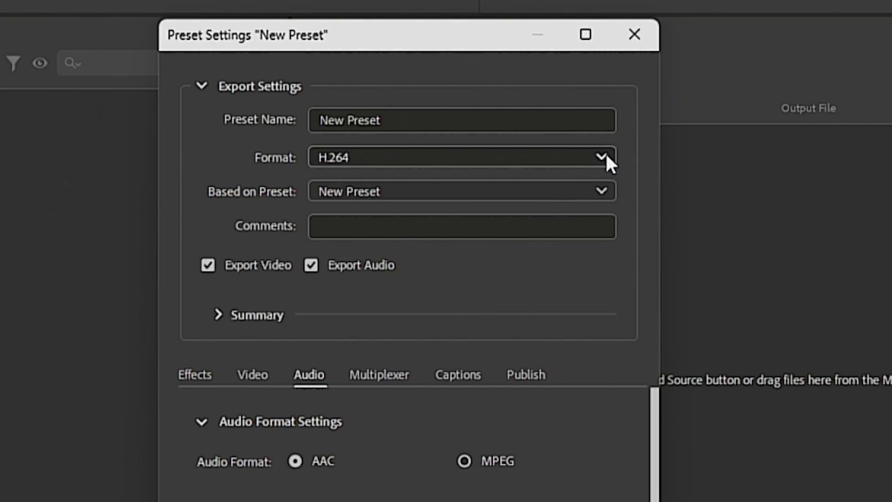
Step: Set the preset to MXF OP1a, based on Match Source (Rewrap), with 4 audio channels
{"action": "left_click", "coordinate": [604, 156]}
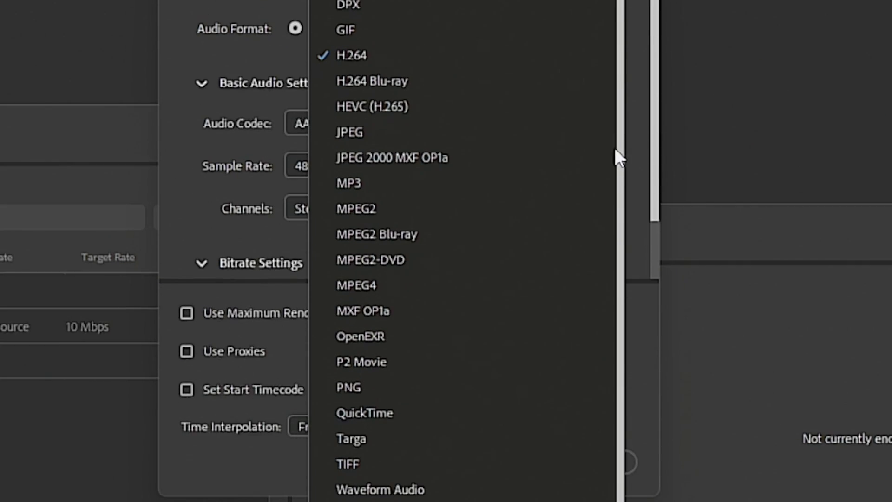
{"action": "left_click", "coordinate": [353, 310]}
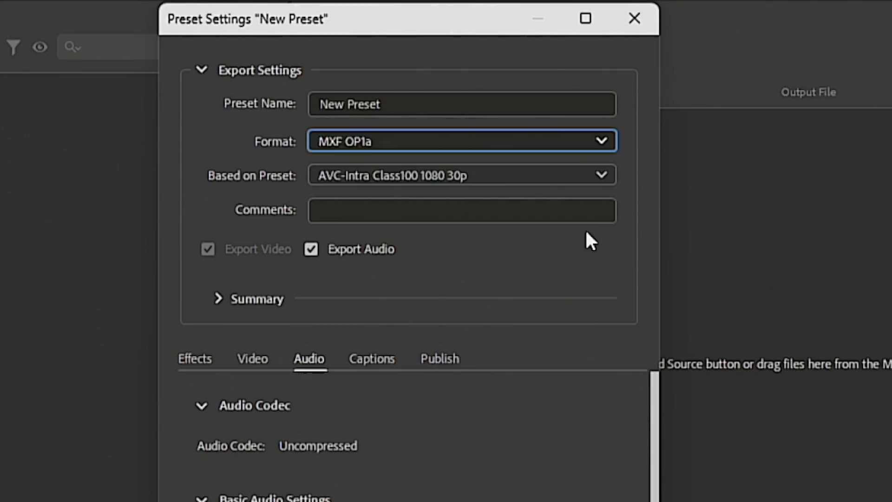
{"action": "left_click", "coordinate": [604, 175]}
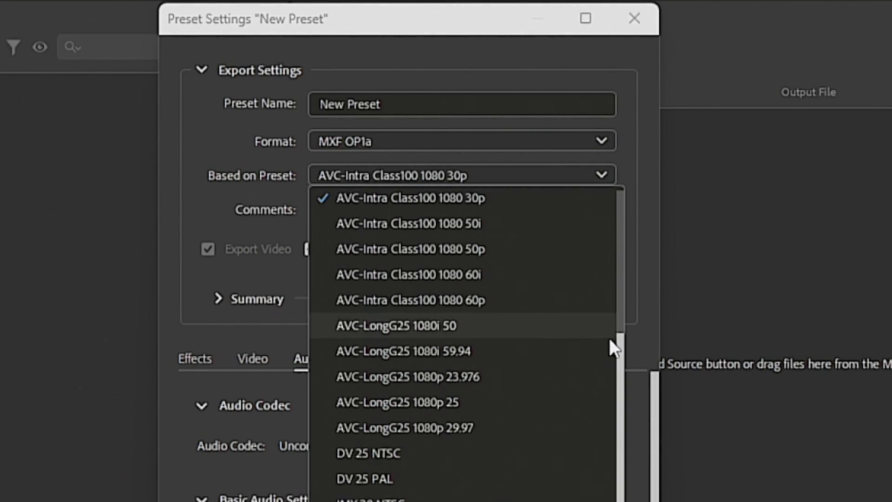
{"action": "left_click_drag", "start_coordinate": [616, 362], "coordinate": [642, 196]}
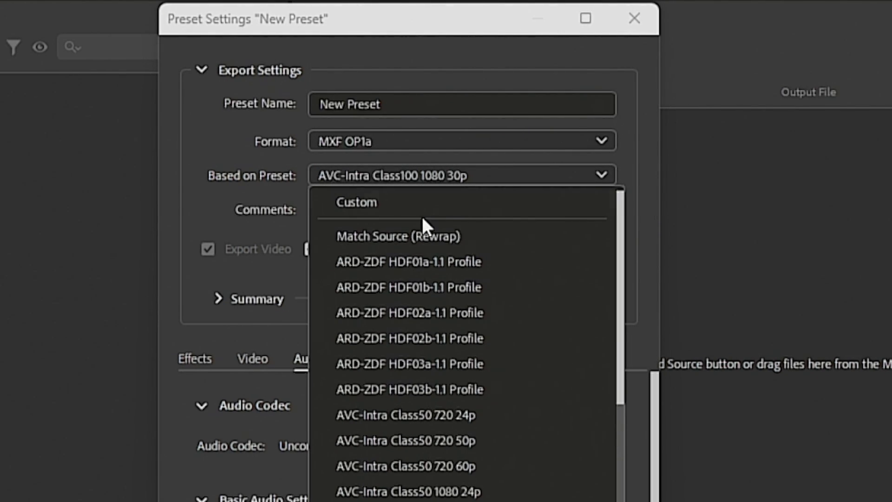
{"action": "left_click", "coordinate": [408, 239]}
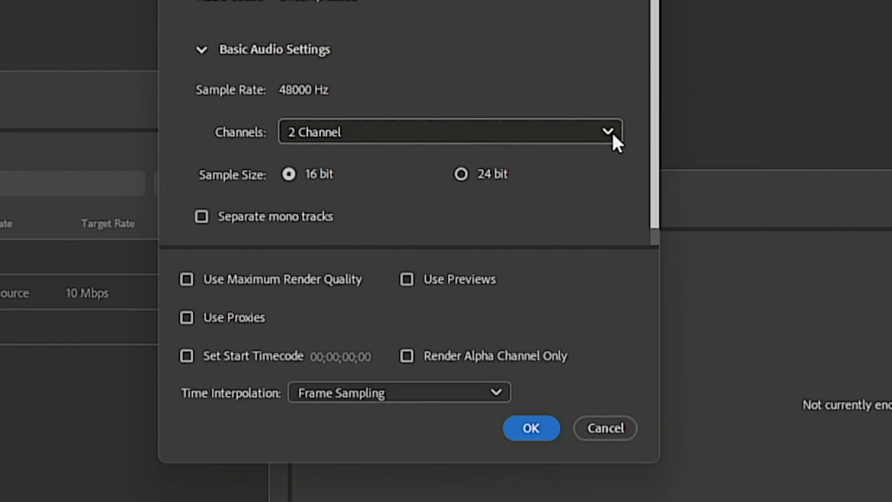
{"action": "left_click", "coordinate": [611, 131]}
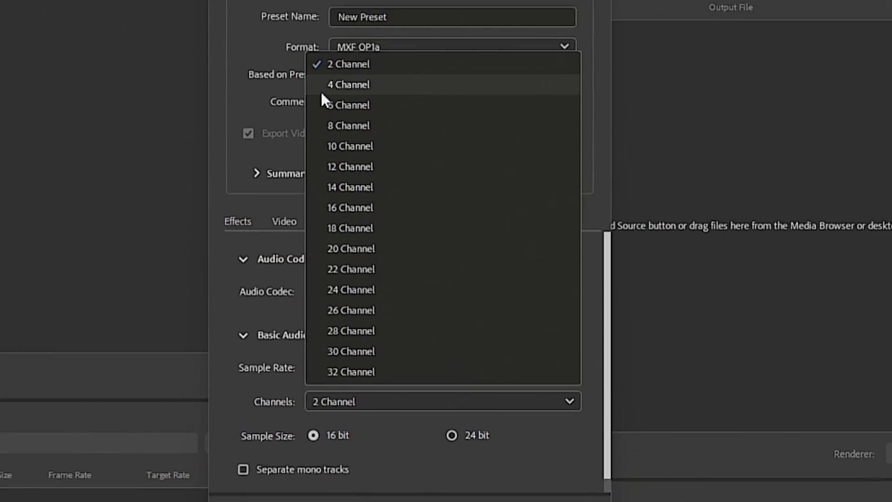
{"action": "left_click", "coordinate": [320, 79]}
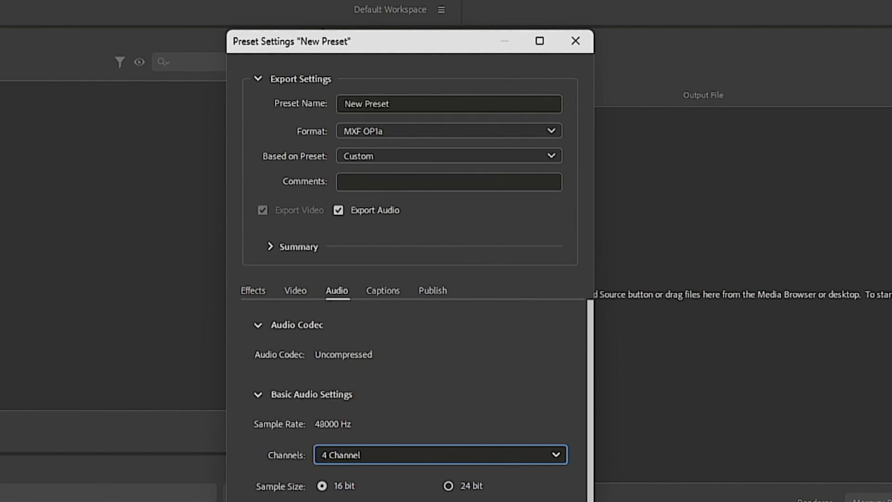
Step: Name the preset 'P2 Muxer' and save it to User Presets
{"action": "left_click", "coordinate": [408, 104]}
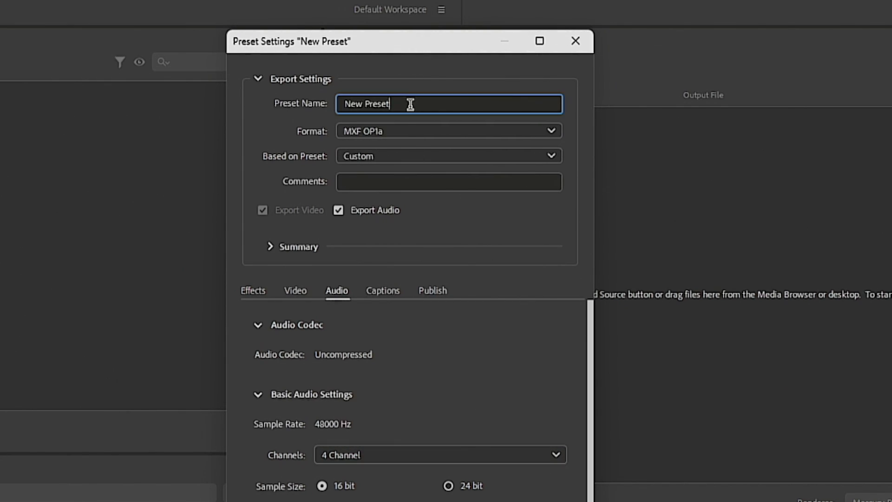
{"action": "left_click_drag", "start_coordinate": [408, 104], "coordinate": [252, 69]}
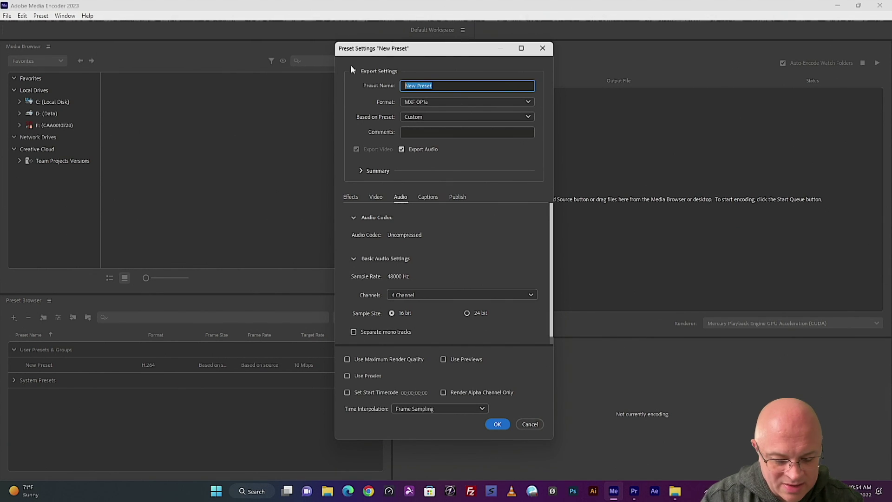
{"action": "type", "text": "P2 Muxer"}
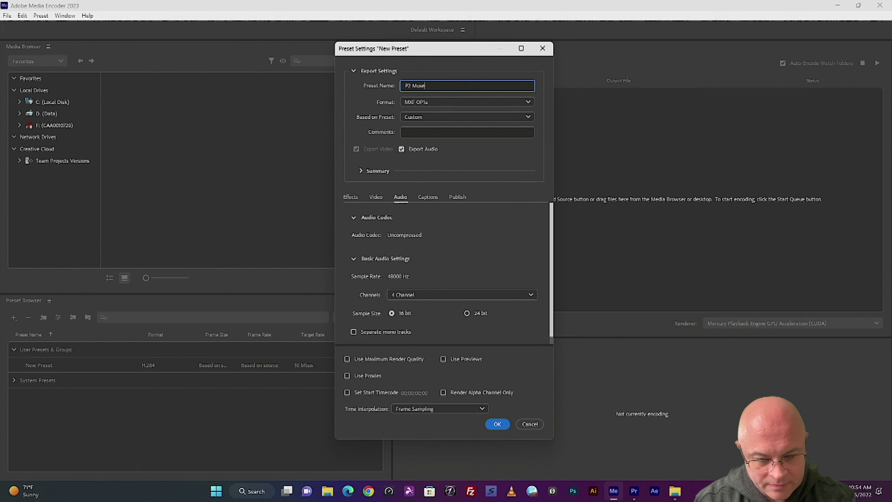
{"action": "left_click", "coordinate": [497, 423]}
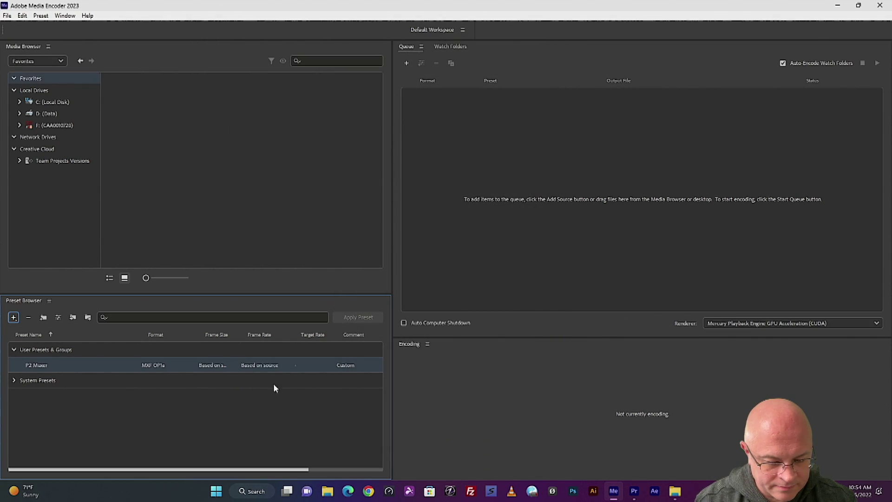
{"action": "left_click", "coordinate": [179, 425]}
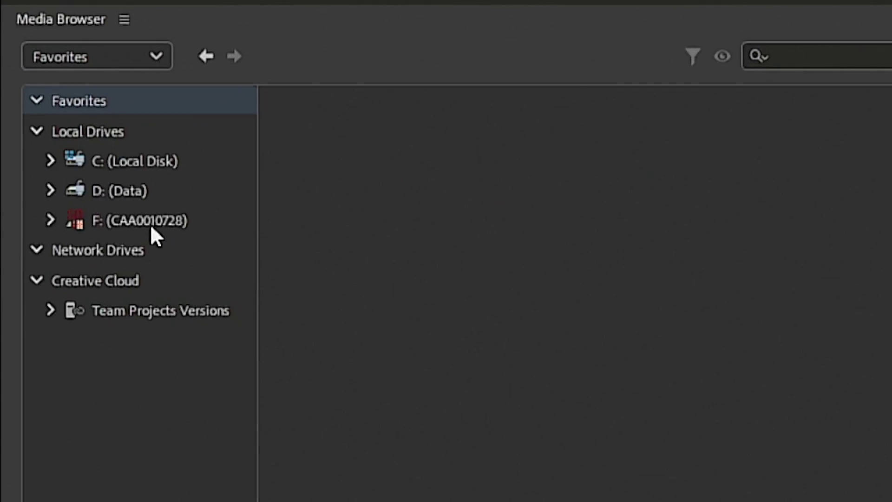
Step: Add the card's 0001A5 clip from F: to the queue with the P2 Muxer preset
{"action": "left_click", "coordinate": [151, 222]}
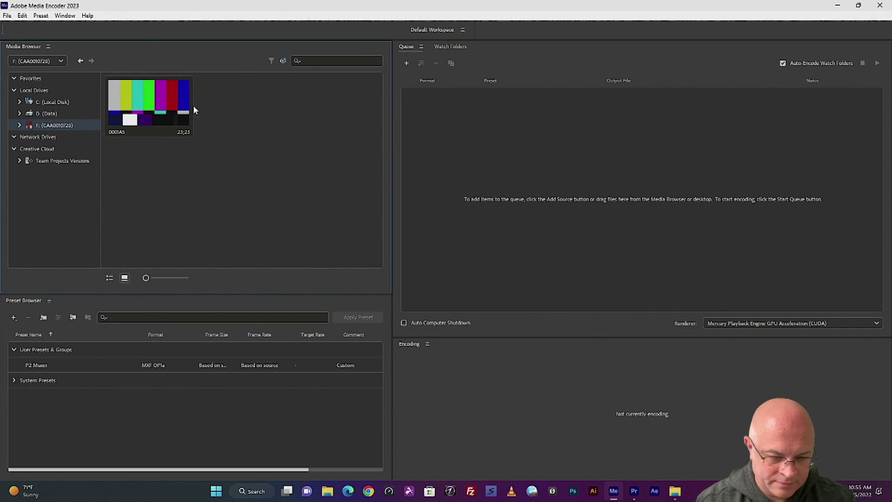
{"action": "left_click_drag", "start_coordinate": [191, 107], "coordinate": [41, 366]}
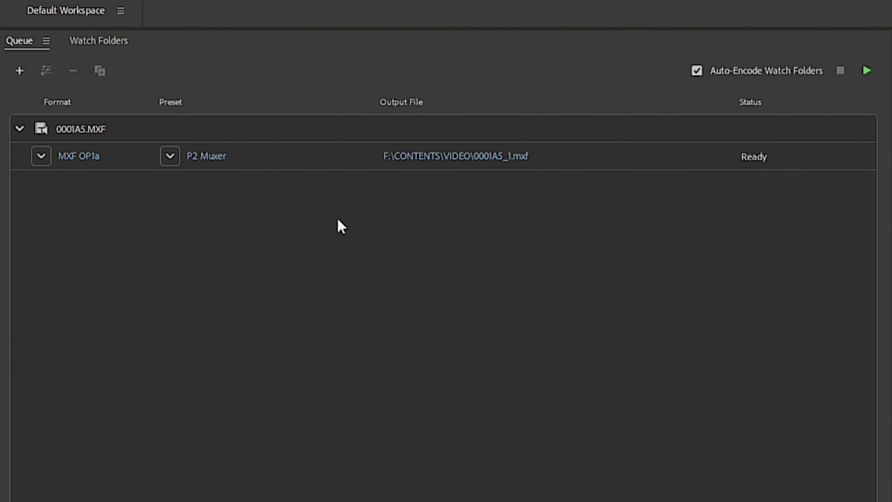
{"action": "left_click", "coordinate": [428, 157]}
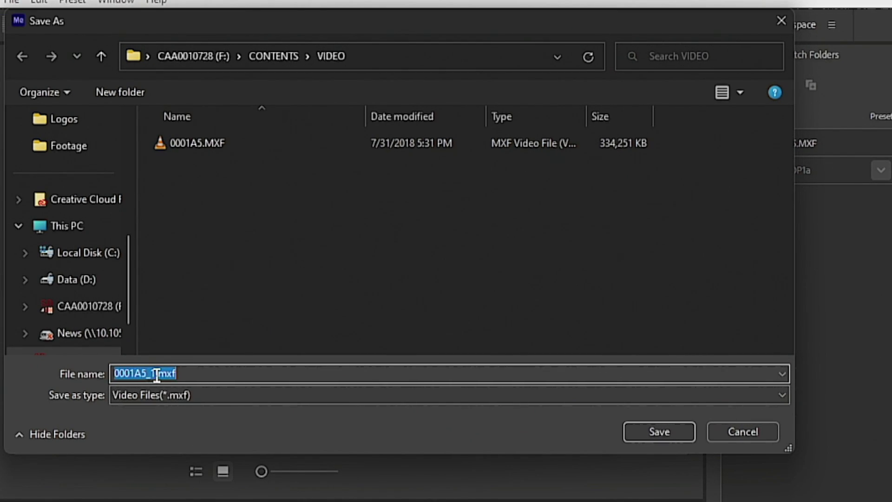
Step: Output 0001A5 as 'Test Clip' in D:\Ingest Tutorial\Footage and start encoding the queue
{"action": "left_click", "coordinate": [157, 375]}
{"action": "left_click_drag", "start_coordinate": [157, 375], "coordinate": [65, 360]}
{"action": "type", "text": "Test Cl"}
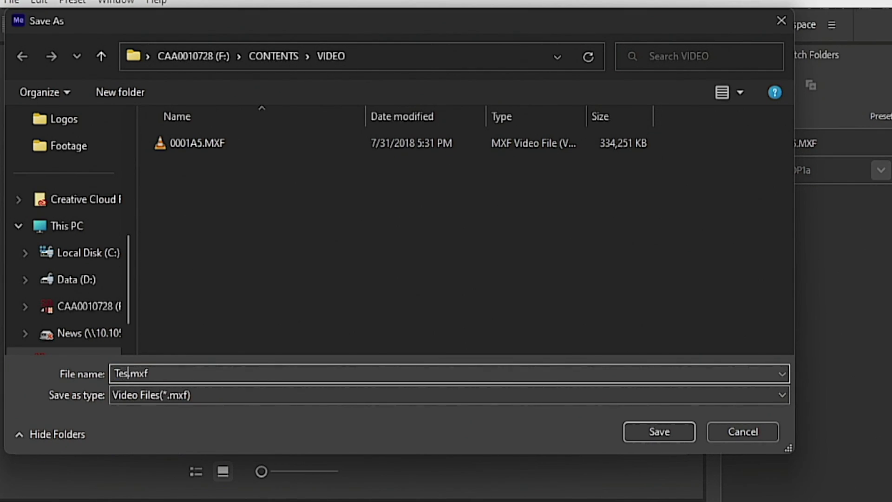
{"action": "type", "text": "ip"}
{"action": "left_click", "coordinate": [73, 290]}
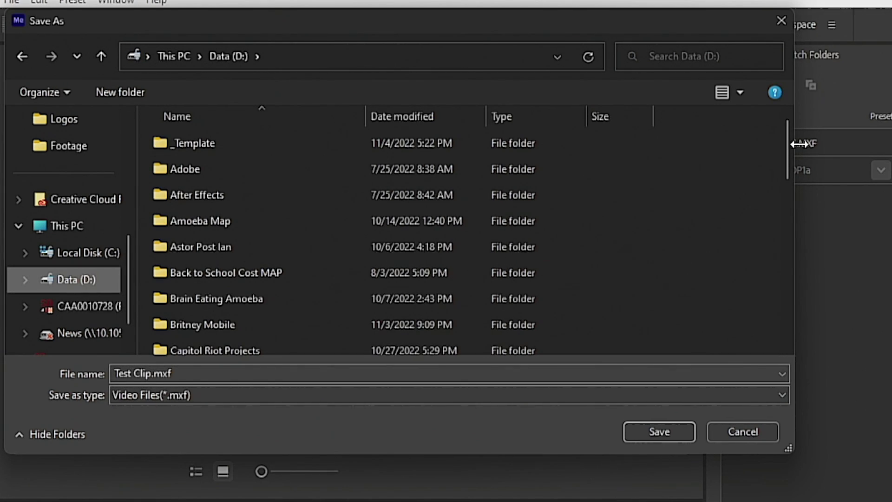
{"action": "left_click_drag", "start_coordinate": [784, 147], "coordinate": [786, 274]}
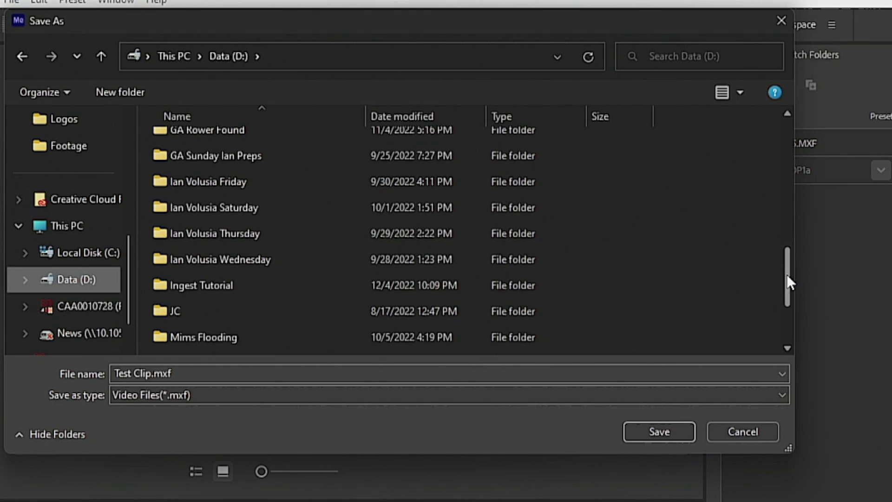
{"action": "double_click", "coordinate": [191, 285]}
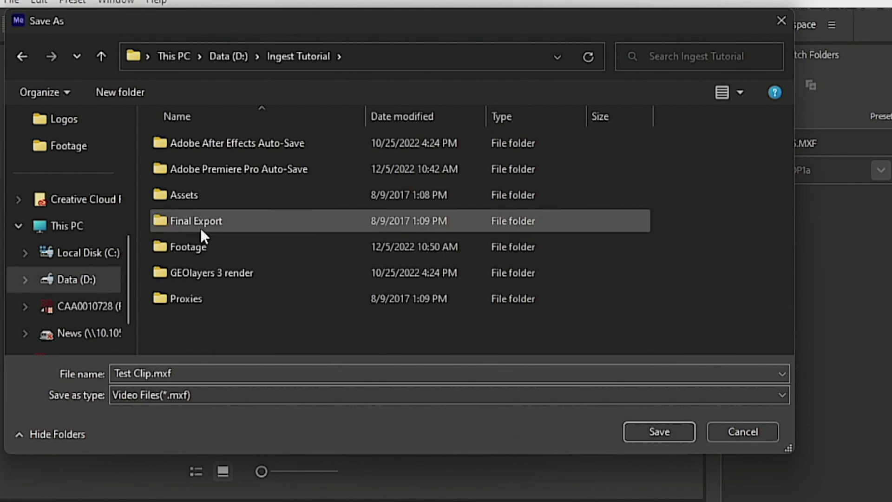
{"action": "double_click", "coordinate": [193, 249]}
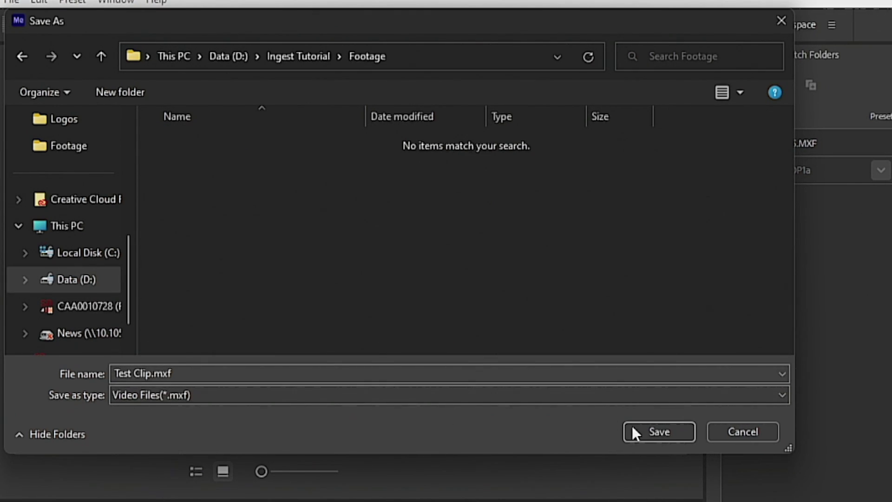
{"action": "left_click", "coordinate": [666, 431]}
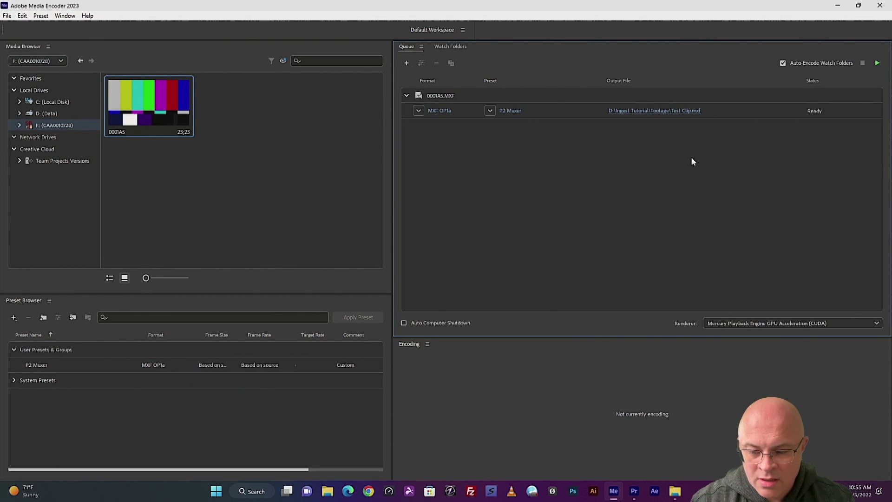
{"action": "left_click", "coordinate": [877, 63]}
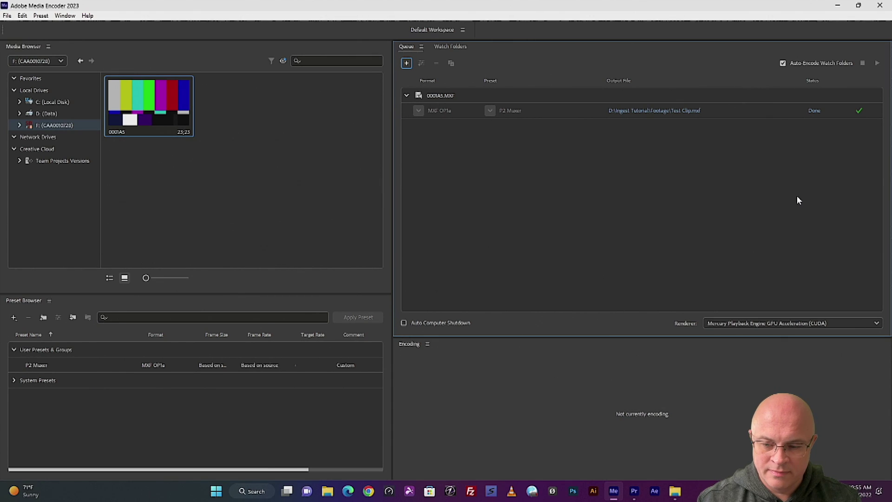
{"action": "left_click", "coordinate": [635, 491]}
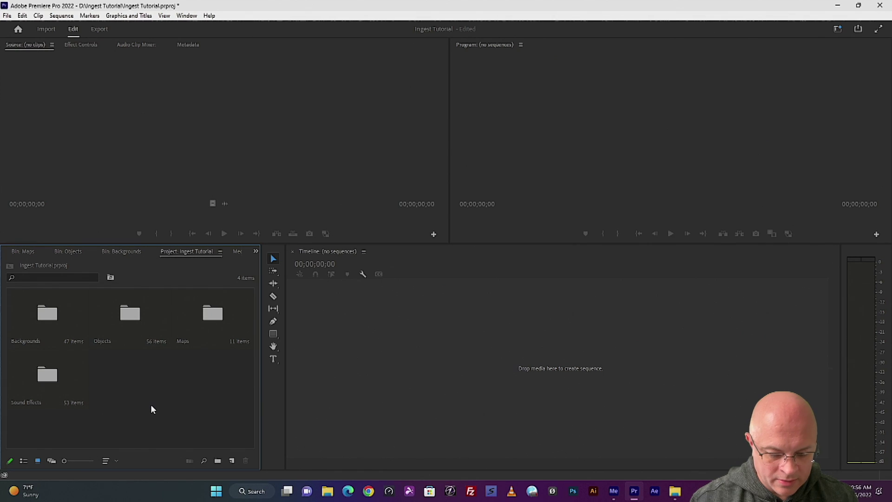
Step: Import Test Clip.mxf into the Ingest Tutorial project
{"action": "double_click", "coordinate": [151, 404]}
{"action": "left_click", "coordinate": [119, 95]}
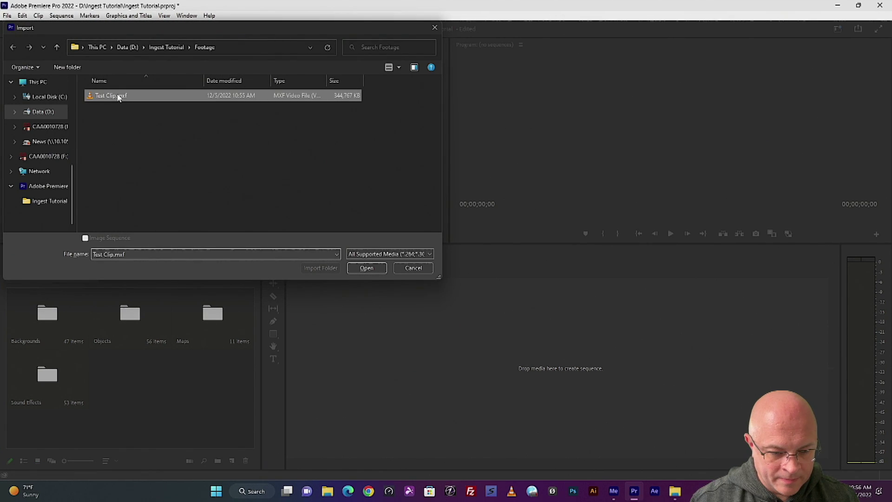
{"action": "left_click", "coordinate": [367, 268]}
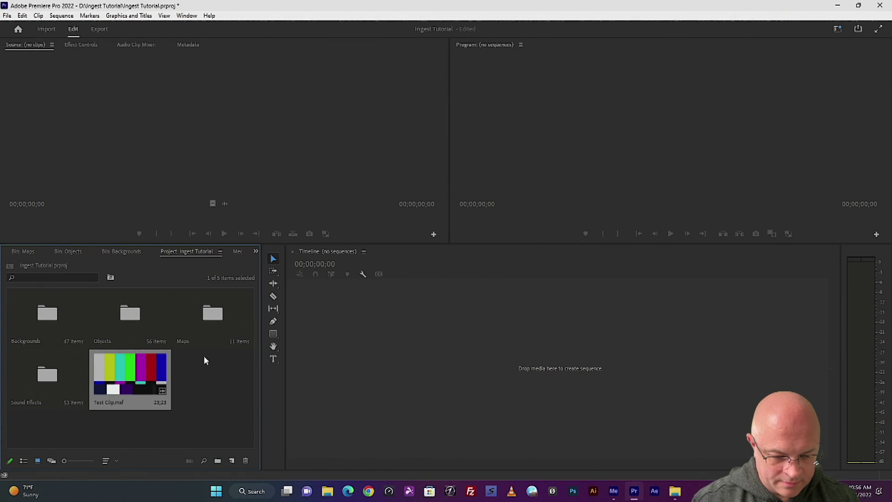
Step: Load Test Clip.mxf in the Source monitor, scrub and play it to confirm playback
{"action": "double_click", "coordinate": [132, 371]}
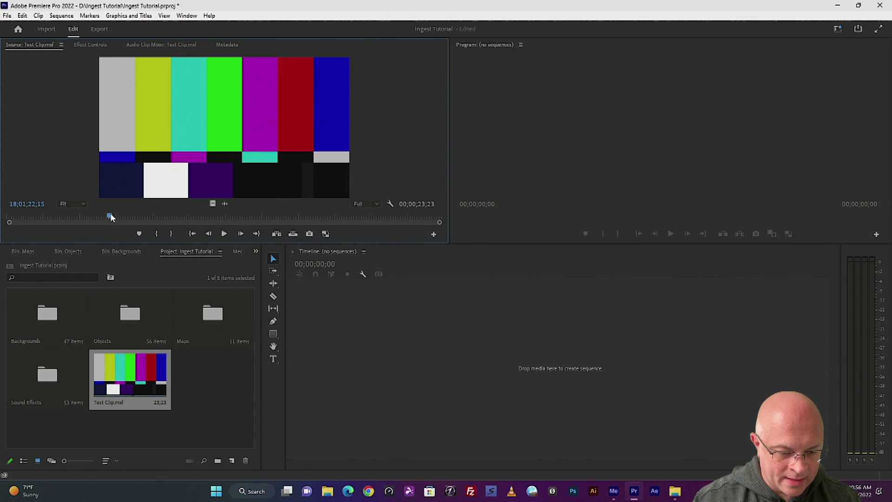
{"action": "mouse_move", "coordinate": [110, 217]}
{"action": "left_mouse_down"}
{"action": "mouse_move", "coordinate": [37, 217]}
{"action": "mouse_move", "coordinate": [95, 216]}
{"action": "left_mouse_up"}
{"action": "key", "text": "space"}
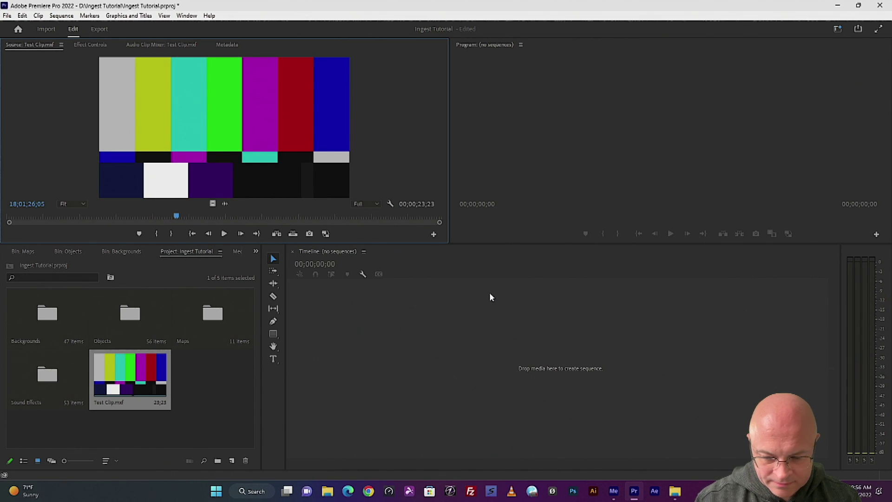
{"action": "key", "text": "alt+Tab"}
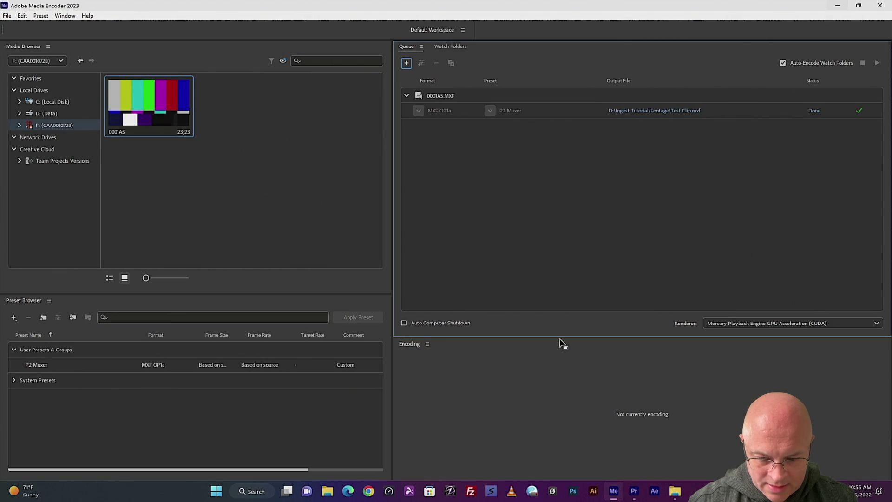
{"action": "left_click", "coordinate": [838, 5]}
Step: Browse to D:\Ingest Tutorial\Footage and select Test Clip.mxf to verify it was written
{"action": "double_click", "coordinate": [490, 146]}
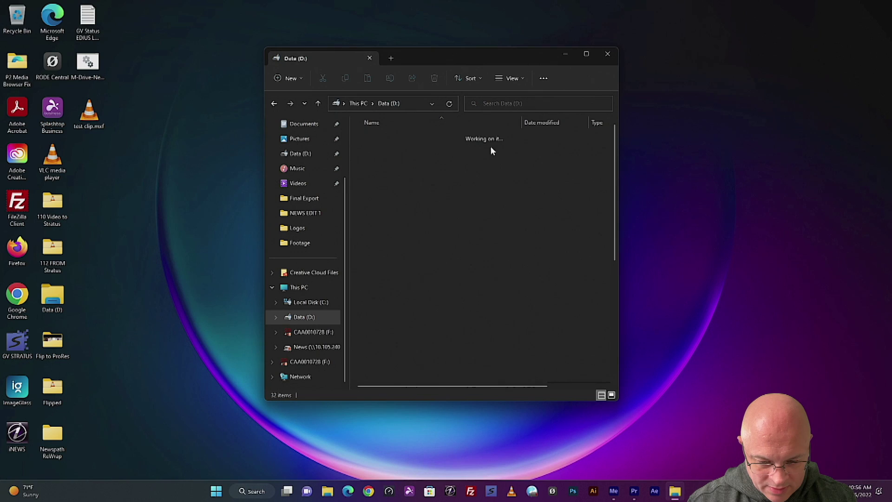
{"action": "left_click_drag", "start_coordinate": [616, 237], "coordinate": [606, 327]}
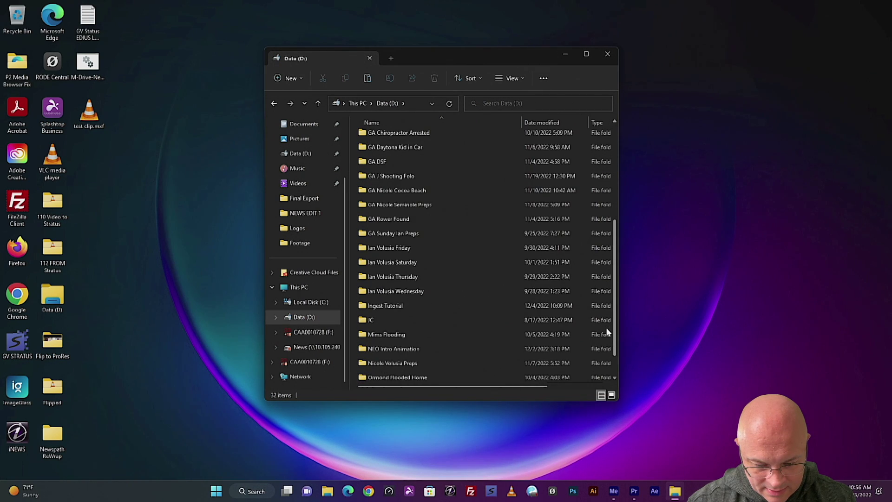
{"action": "double_click", "coordinate": [383, 305]}
{"action": "double_click", "coordinate": [383, 197]}
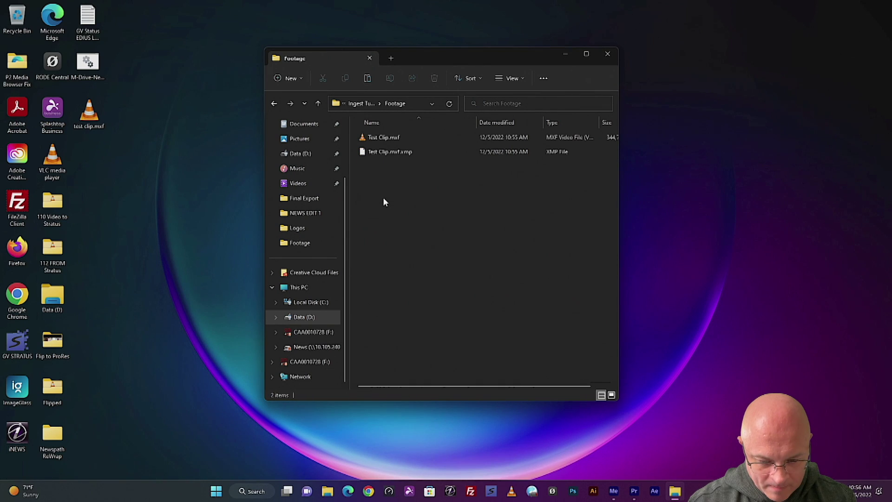
{"action": "left_click", "coordinate": [377, 138]}
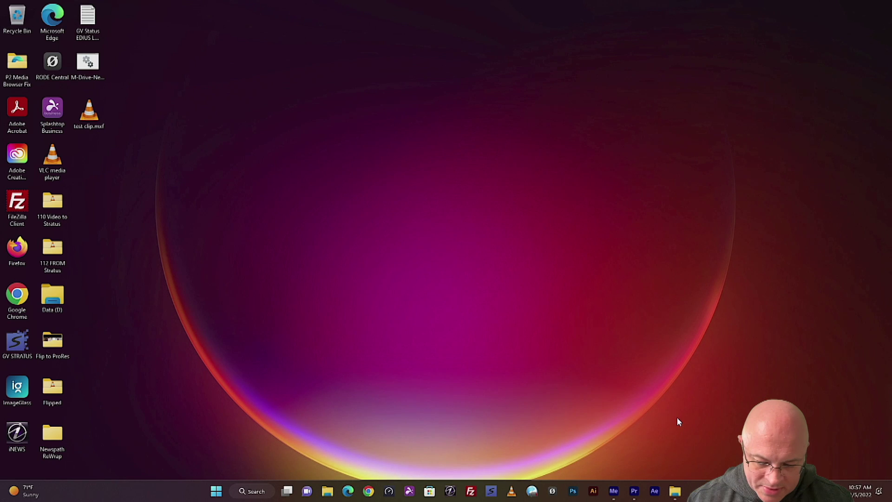
{"action": "left_click", "coordinate": [614, 491]}
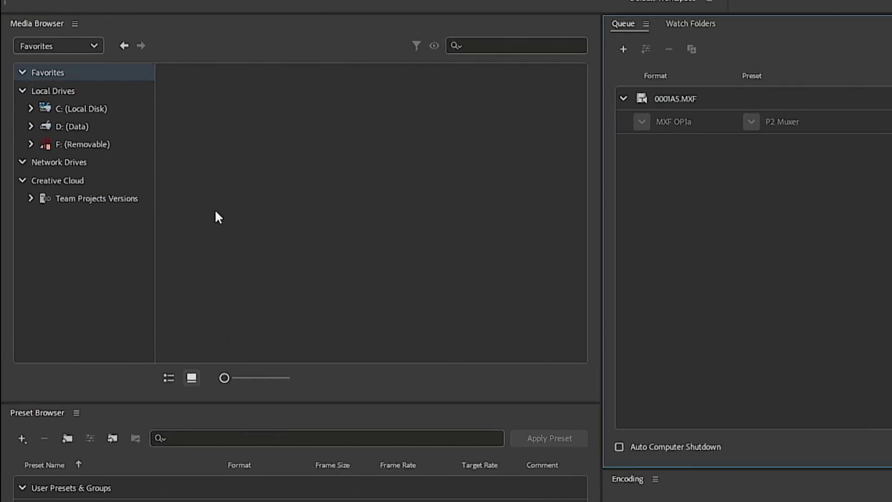
Step: Show the F: removable card's clips in the Media Browser and bring up the new-preset choices
{"action": "left_click", "coordinate": [91, 153]}
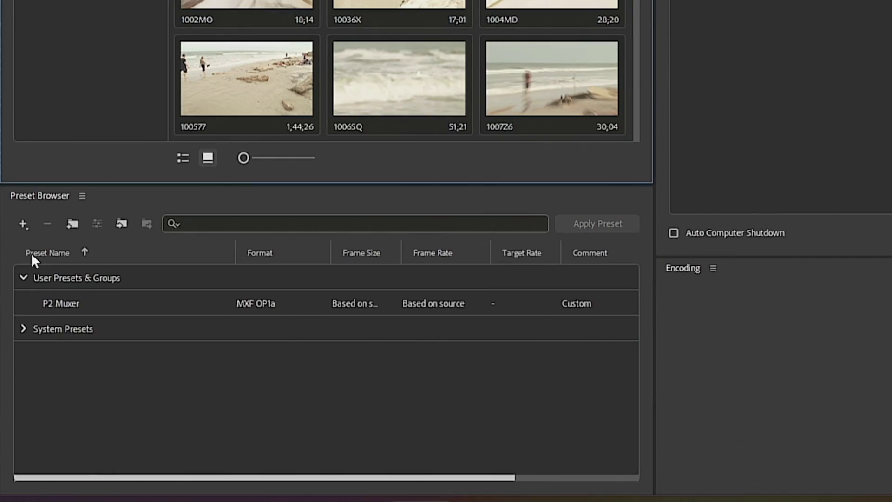
{"action": "left_click", "coordinate": [22, 224]}
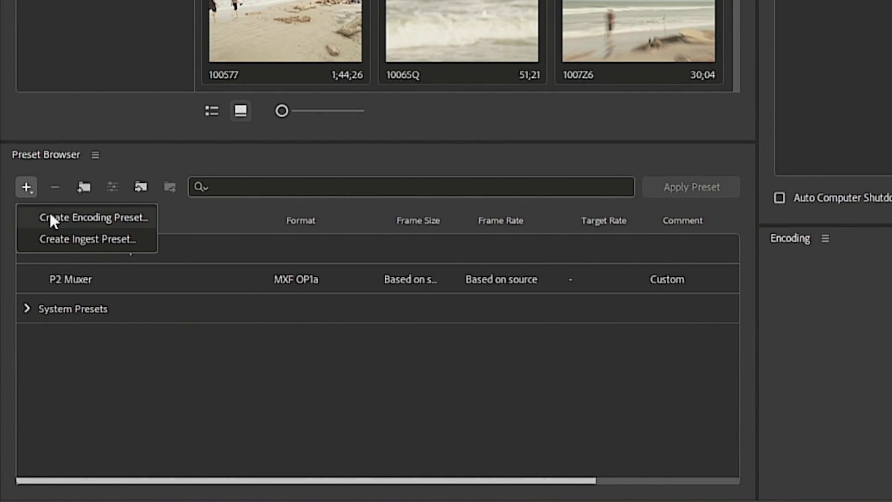
Step: Name a new ingest preset 'P2 Multi-Clip Muxer' and enable Transcode files to Destination
{"action": "left_click", "coordinate": [85, 222]}
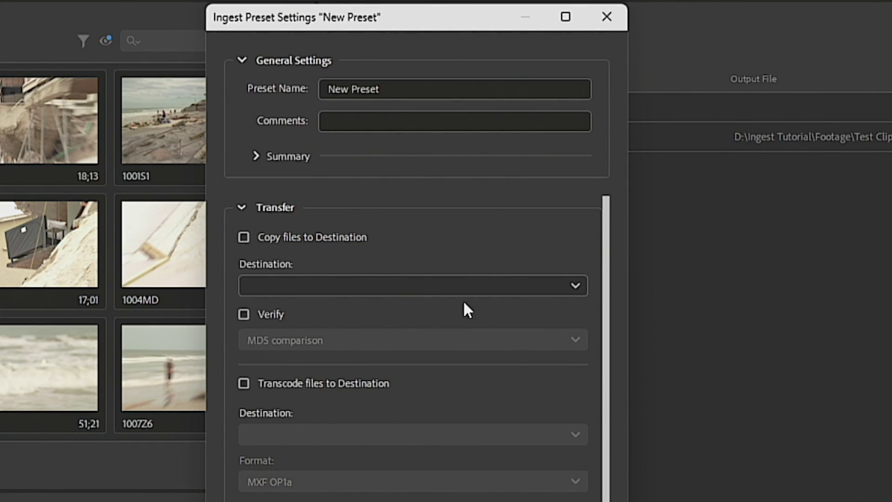
{"action": "left_click_drag", "start_coordinate": [608, 232], "coordinate": [609, 207]}
{"action": "left_click_drag", "start_coordinate": [395, 89], "coordinate": [169, 35]}
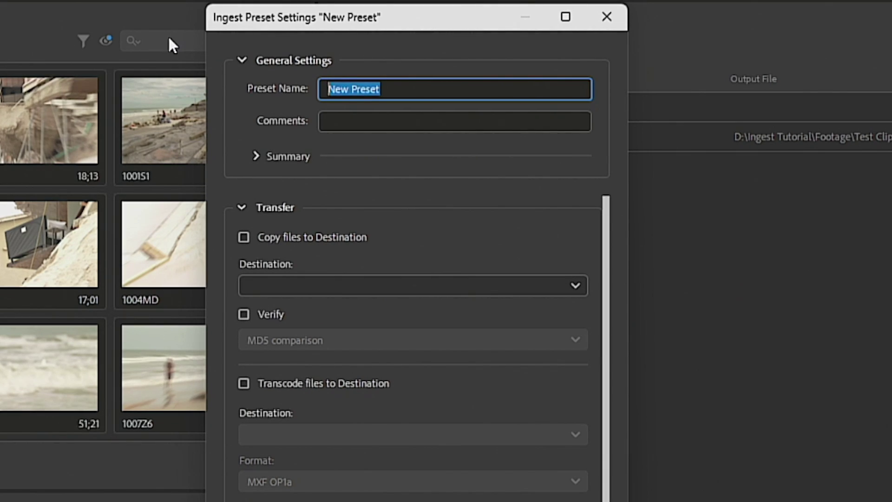
{"action": "type", "text": "P2 M"}
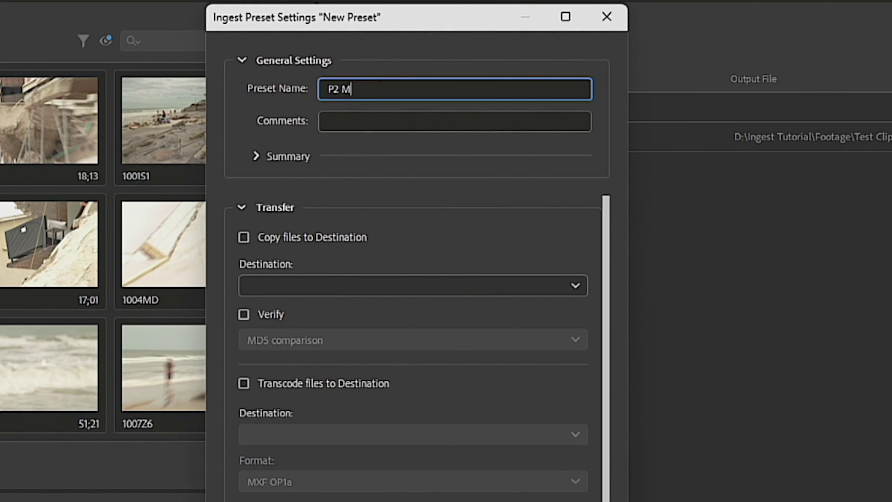
{"action": "type", "text": "ulti-Li"}
{"action": "key", "text": "BackSpace"}
{"action": "type", "text": "Clip Muxer"}
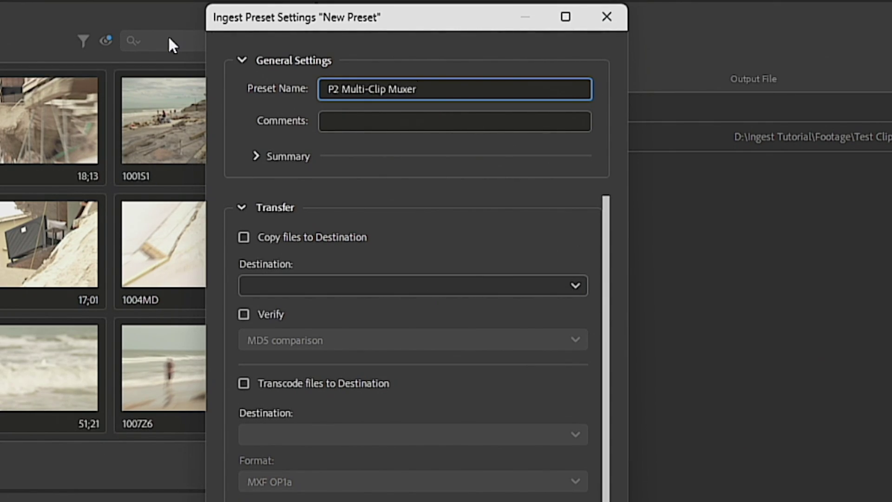
{"action": "left_click", "coordinate": [255, 154]}
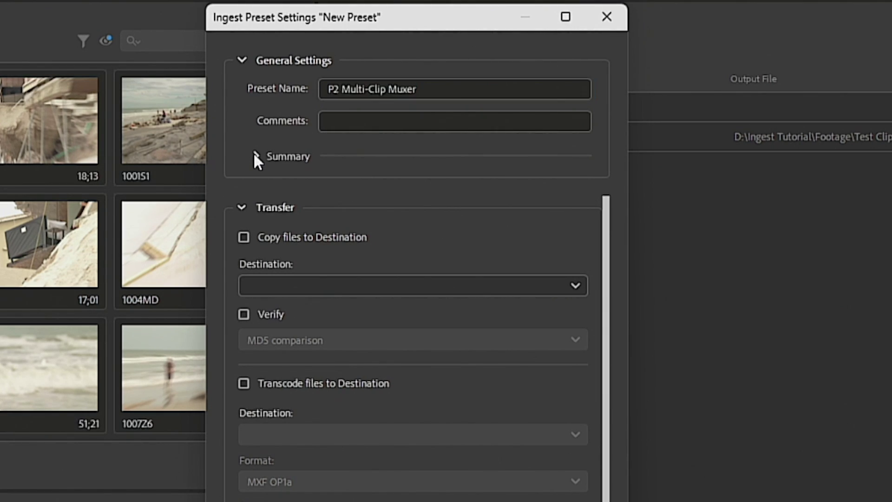
{"action": "left_click", "coordinate": [255, 155]}
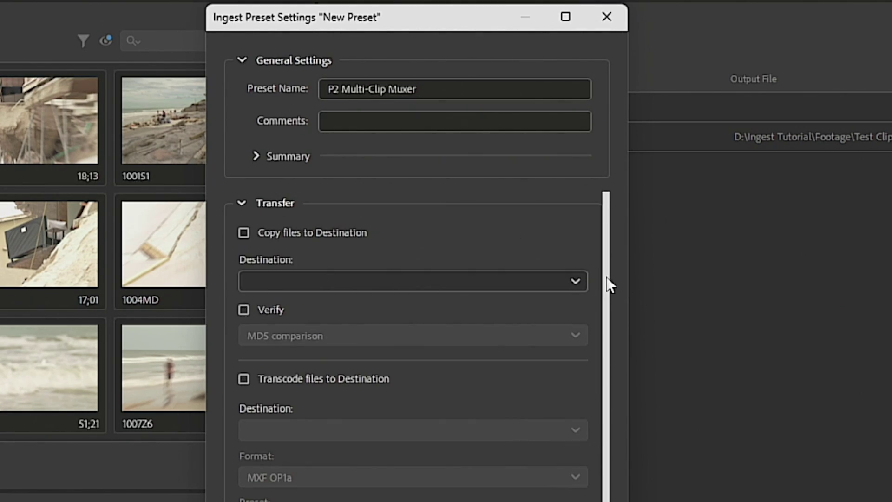
{"action": "left_click_drag", "start_coordinate": [607, 285], "coordinate": [600, 365]}
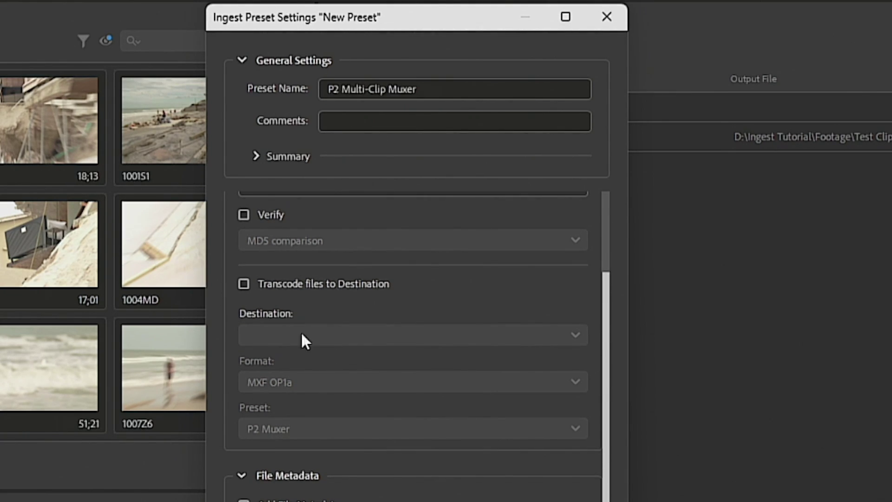
{"action": "left_click", "coordinate": [243, 282]}
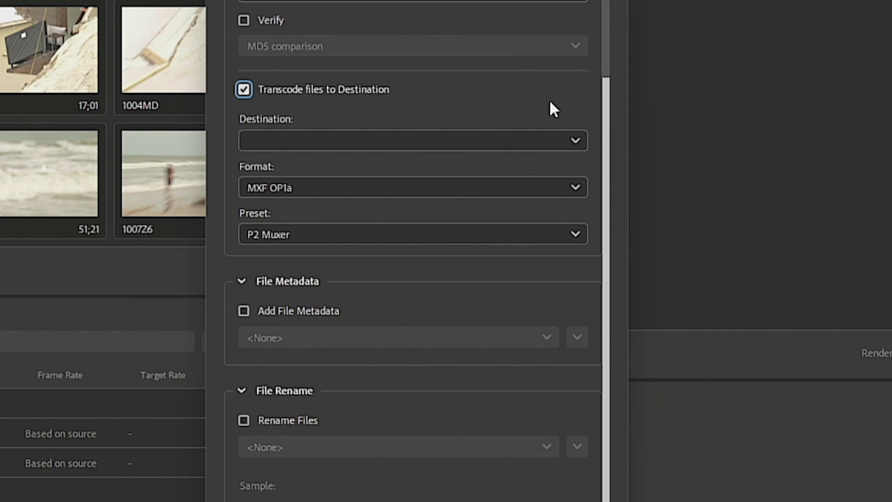
Step: Set the transcode destination to D:\Ingest Tutorial\Footage by browsing the Data (D:) drive
{"action": "left_click", "coordinate": [578, 138]}
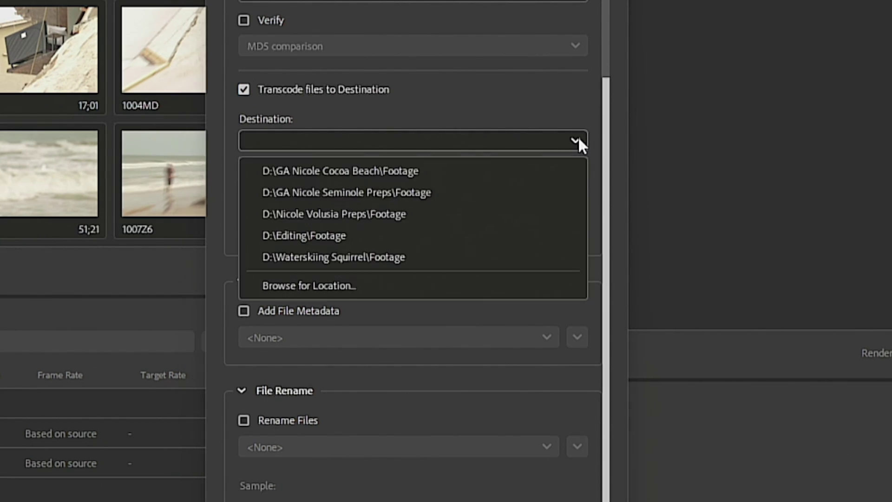
{"action": "left_click", "coordinate": [544, 116]}
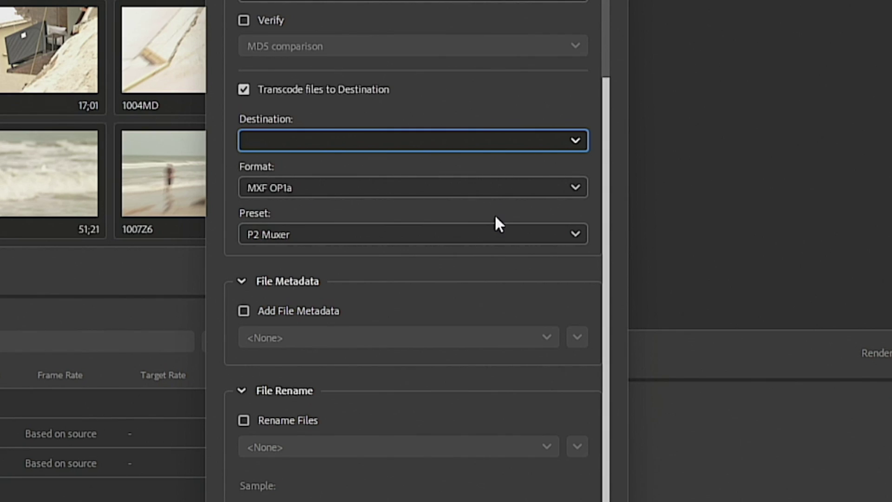
{"action": "left_click", "coordinate": [575, 141]}
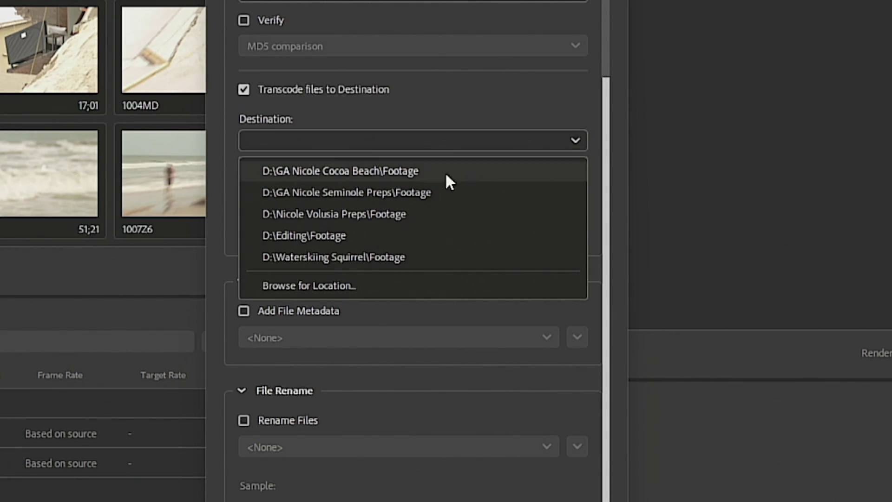
{"action": "left_click", "coordinate": [351, 285]}
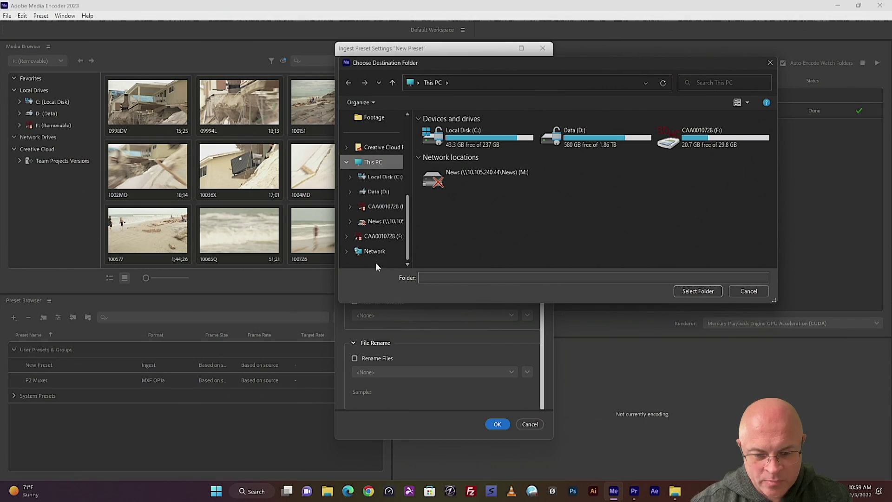
{"action": "double_click", "coordinate": [549, 140]}
{"action": "double_click", "coordinate": [465, 230]}
{"action": "left_click", "coordinate": [464, 188]}
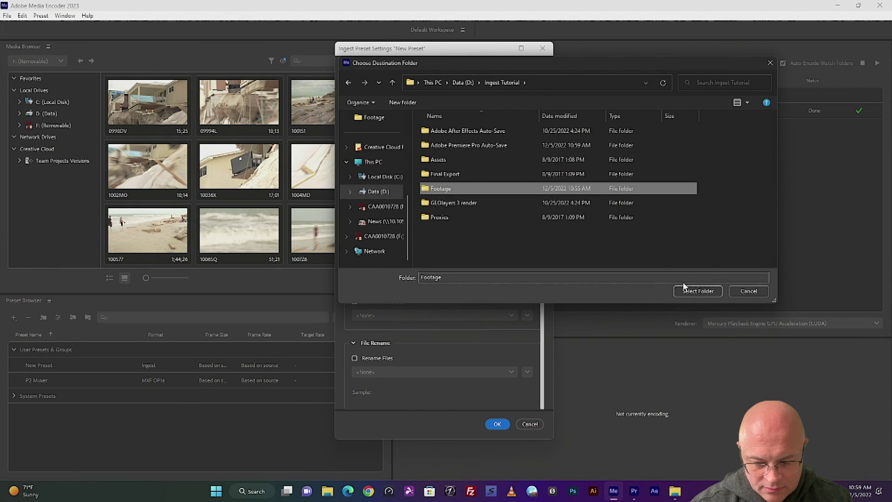
{"action": "left_click", "coordinate": [697, 291]}
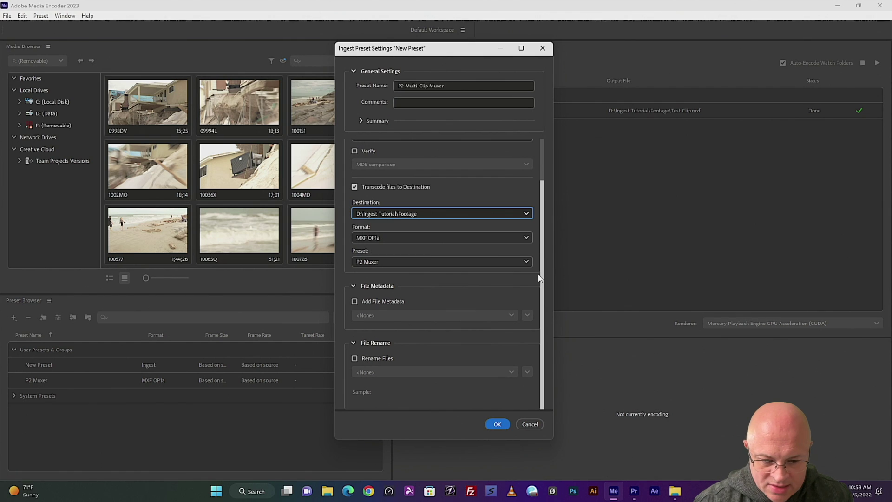
{"action": "left_click", "coordinate": [548, 306]}
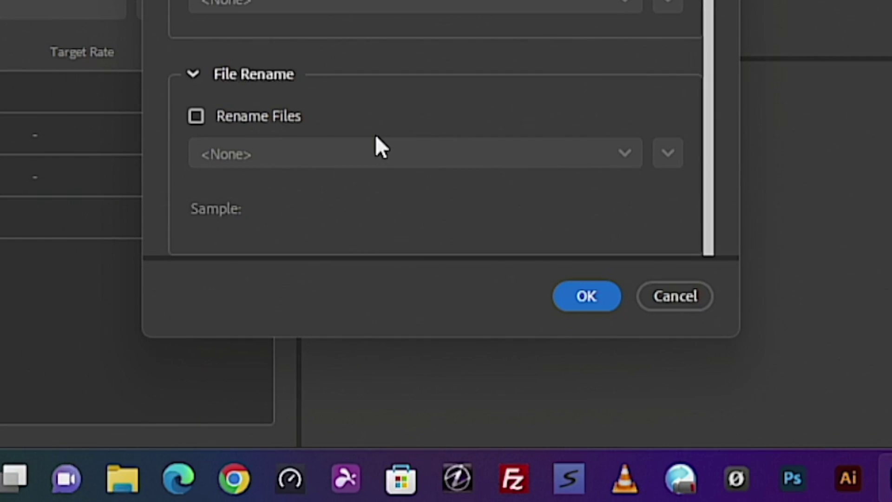
Step: Turn on Rename Files and start a new rename preset
{"action": "scroll", "coordinate": [420, 365], "scroll_direction": "up", "scroll_amount": 2}
{"action": "scroll", "coordinate": [420, 365], "scroll_direction": "down", "scroll_amount": 2}
{"action": "left_click", "coordinate": [191, 113]}
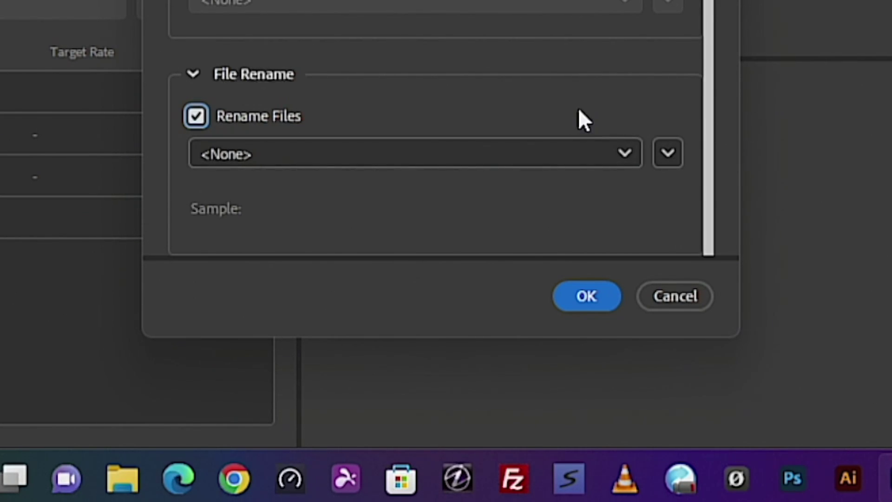
{"action": "left_click", "coordinate": [665, 161]}
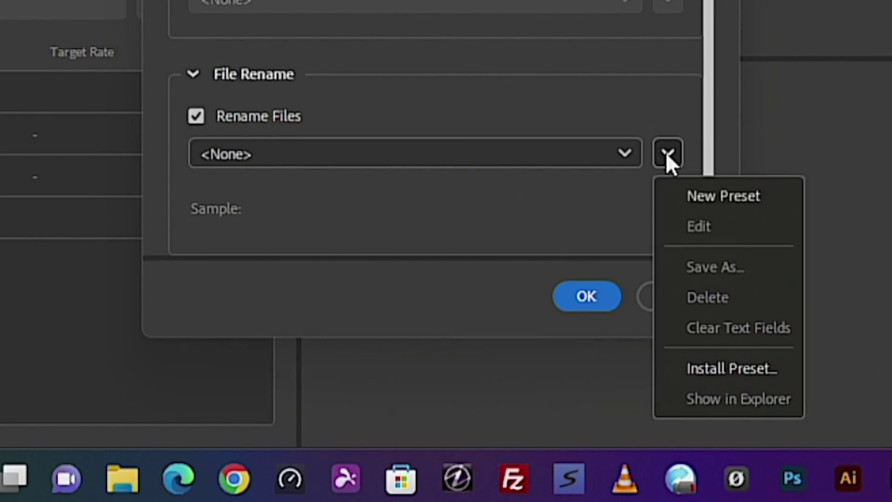
{"action": "left_click", "coordinate": [686, 199]}
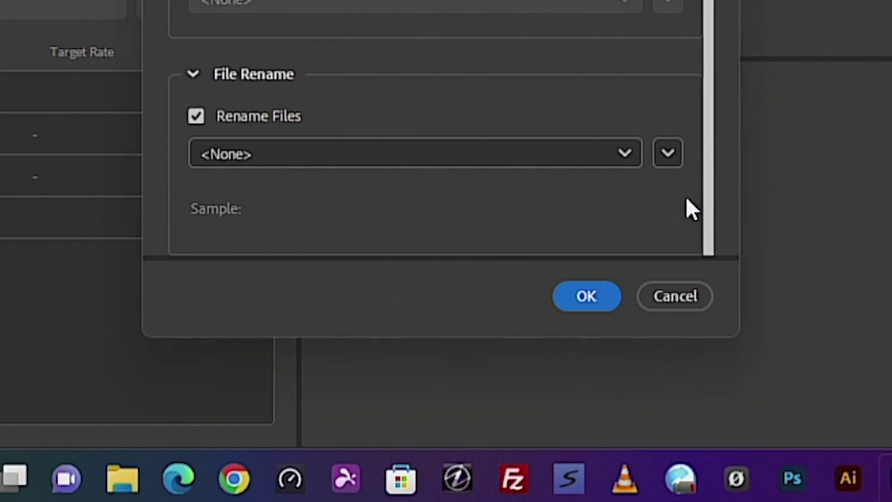
{"action": "left_click_drag", "start_coordinate": [710, 139], "coordinate": [711, 305]}
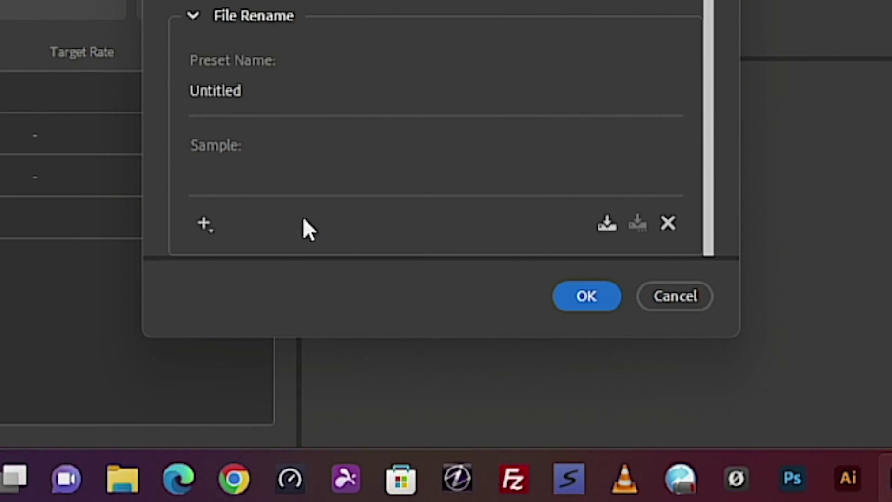
Step: Add a Custom Text part followed by File Name to the rename pattern
{"action": "left_click", "coordinate": [205, 230]}
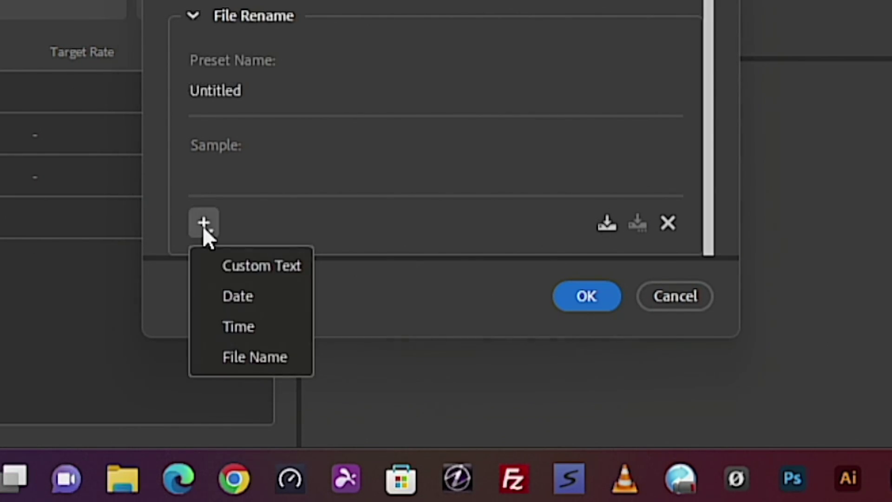
{"action": "left_click", "coordinate": [252, 266]}
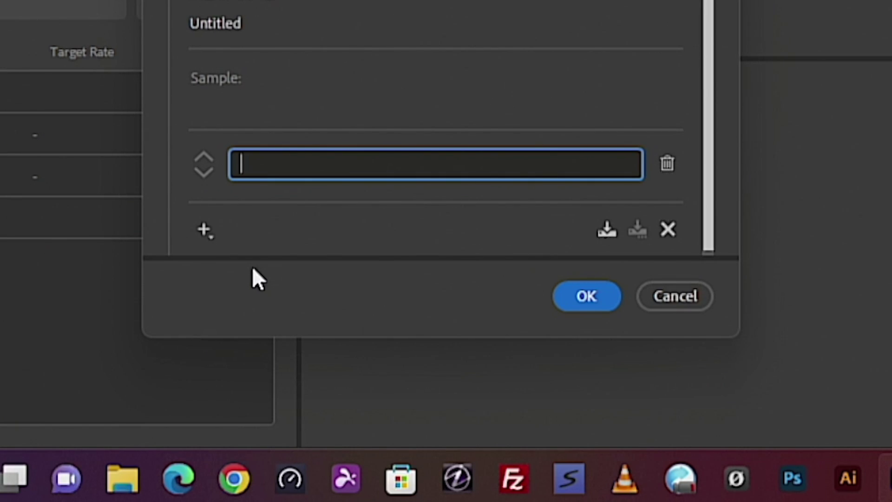
{"action": "left_click", "coordinate": [199, 226]}
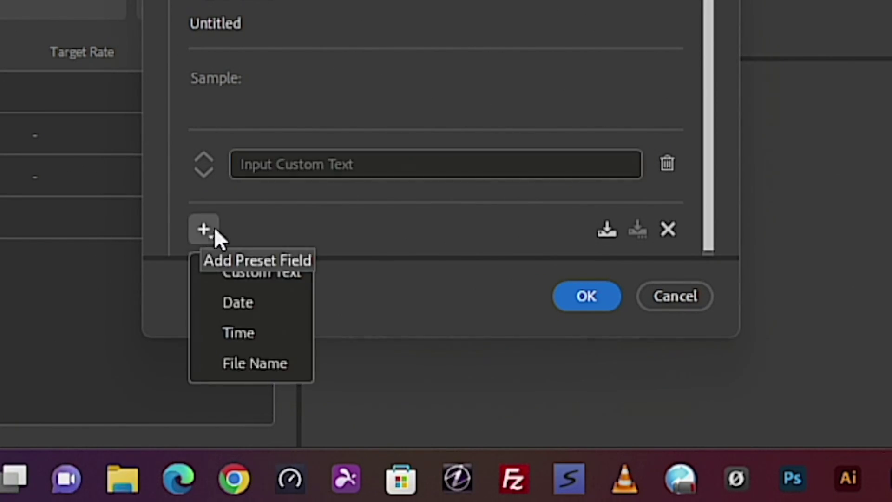
{"action": "left_click", "coordinate": [244, 364]}
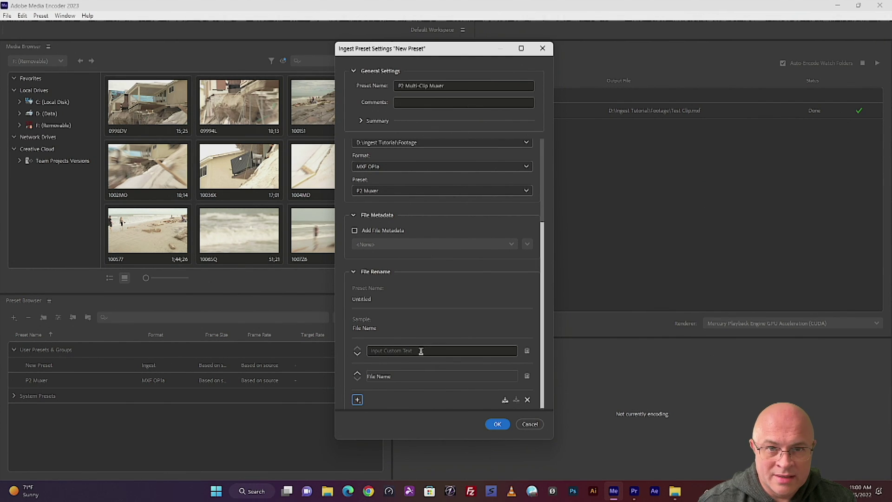
Step: Enter 'Storm Damage 1' as the custom text before File Name, then save the pattern
{"action": "left_click", "coordinate": [421, 351]}
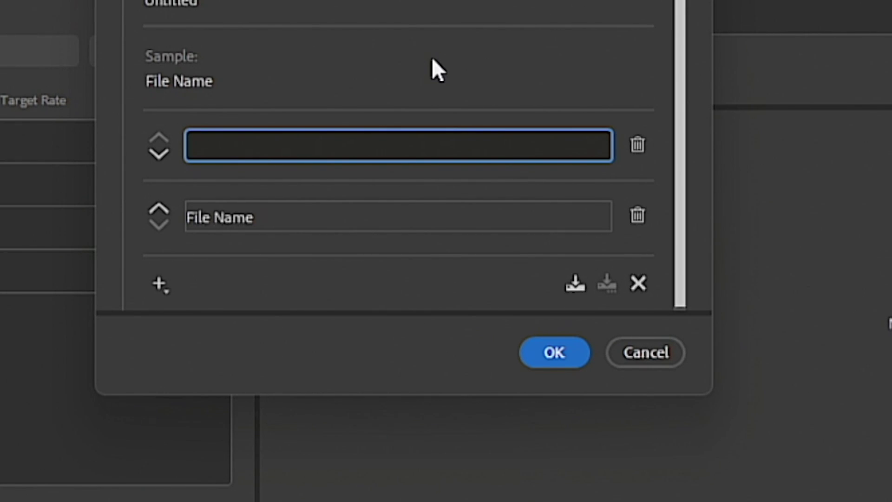
{"action": "type", "text": "Storm "}
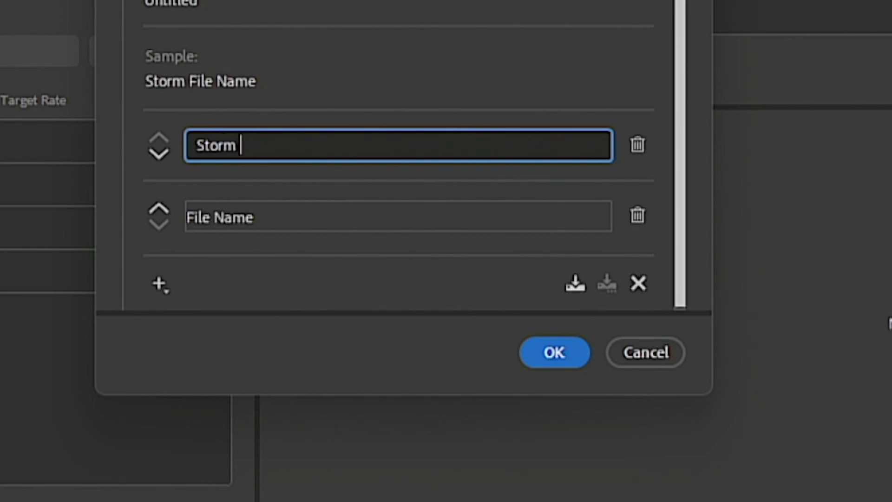
{"action": "type", "text": "Damage"}
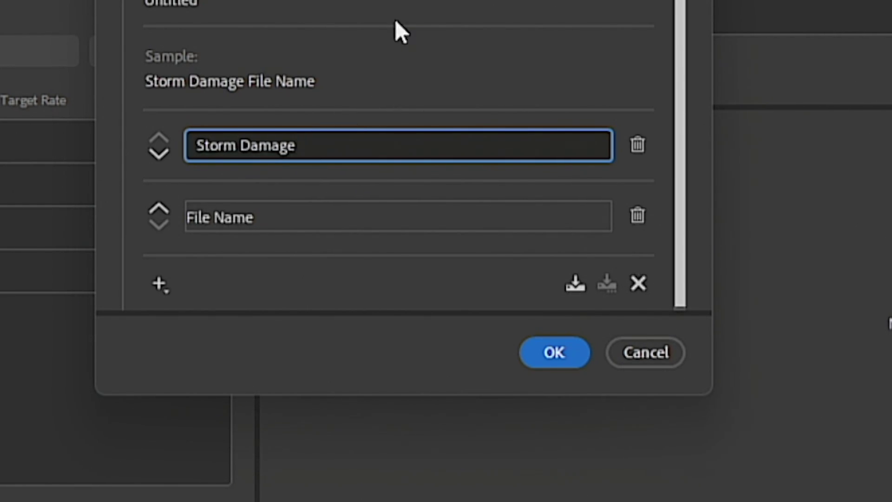
{"action": "type", "text": "1"}
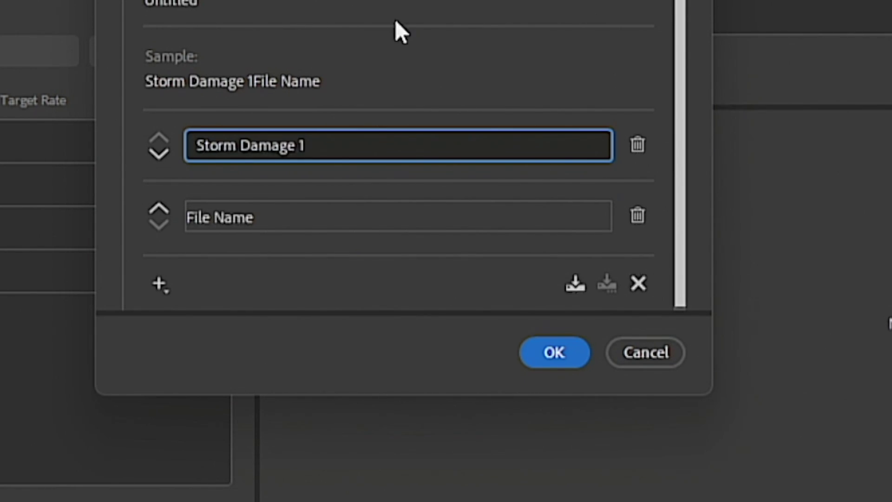
{"action": "left_click_drag", "start_coordinate": [679, 89], "coordinate": [673, 157]}
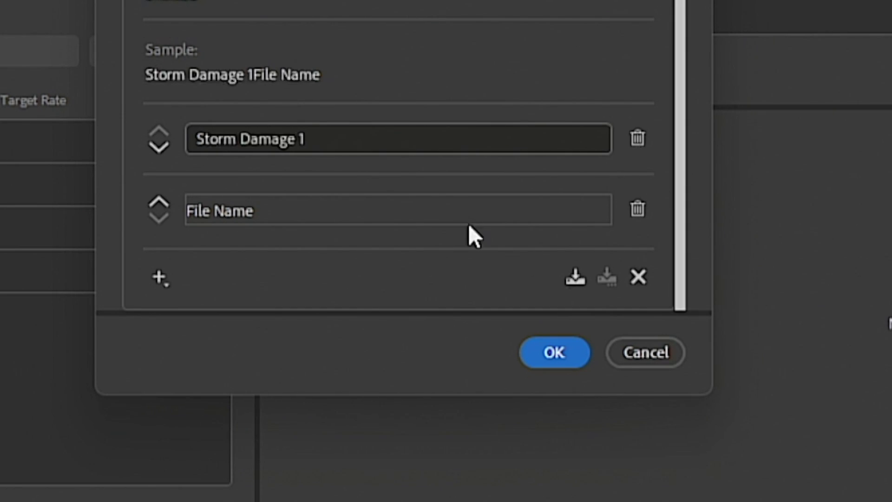
{"action": "left_click", "coordinate": [575, 280]}
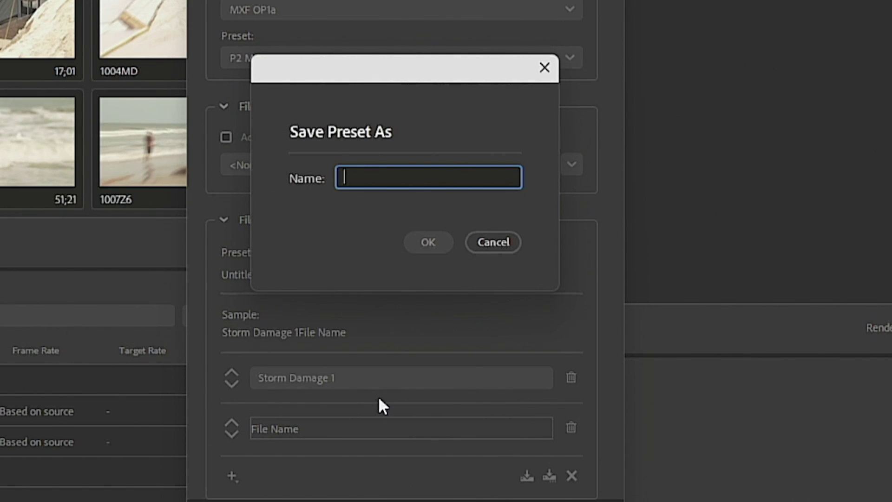
Step: Name the rename preset 'Storm Damage' and confirm the Ingest Preset Settings
{"action": "type", "text": "S"}
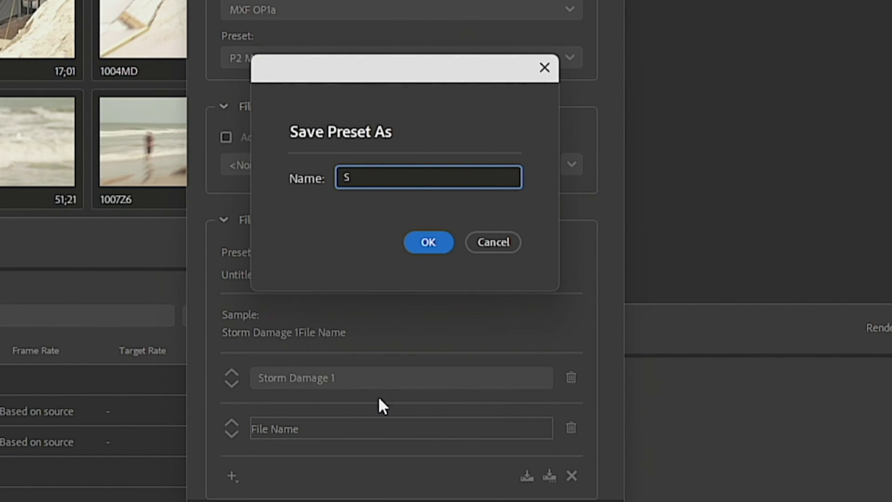
{"action": "type", "text": "torm Damage"}
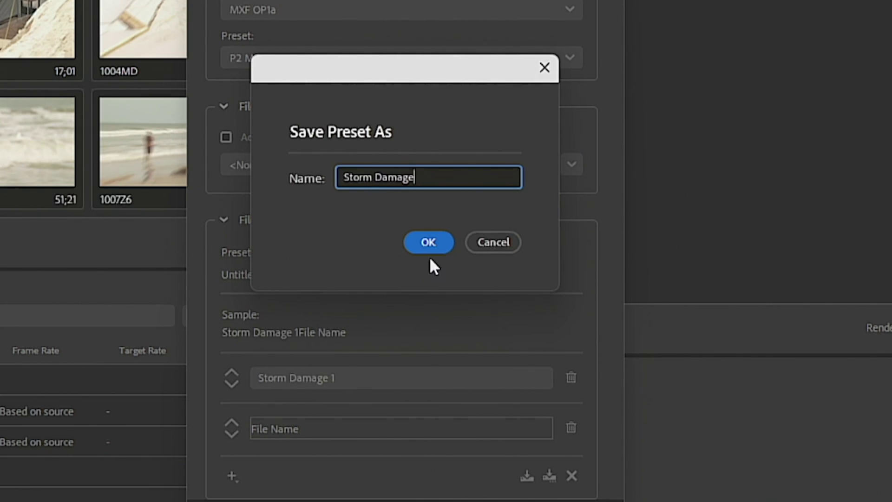
{"action": "left_click", "coordinate": [431, 240]}
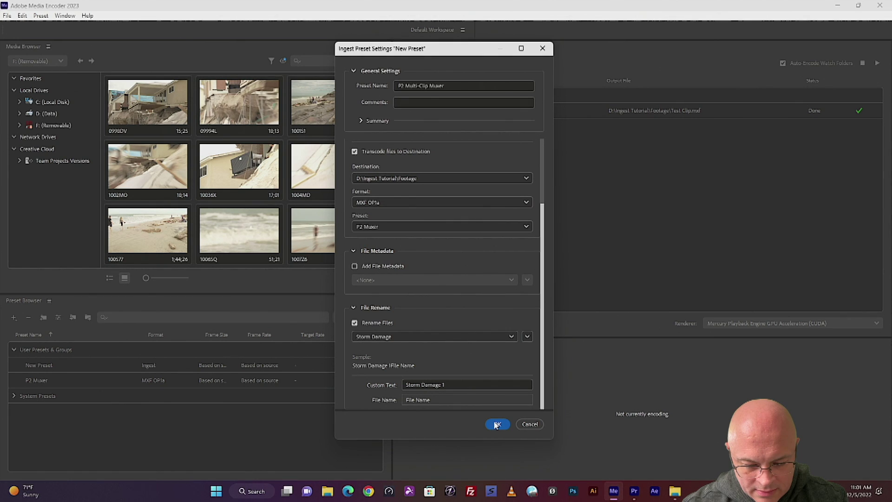
{"action": "left_click", "coordinate": [496, 423]}
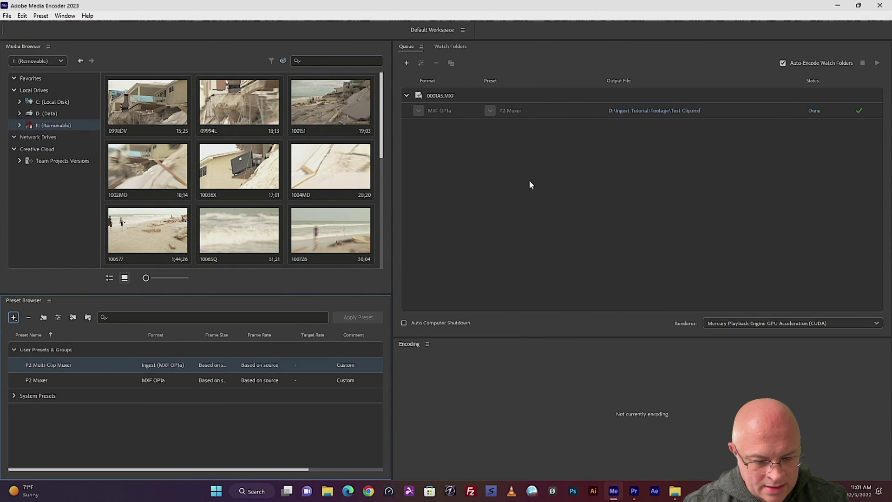
Step: Select all P2 card clips and drop them onto the P2 Multi-Clip Muxer user preset
{"action": "left_click", "coordinate": [156, 103]}
{"action": "mouse_move", "coordinate": [154, 99]}
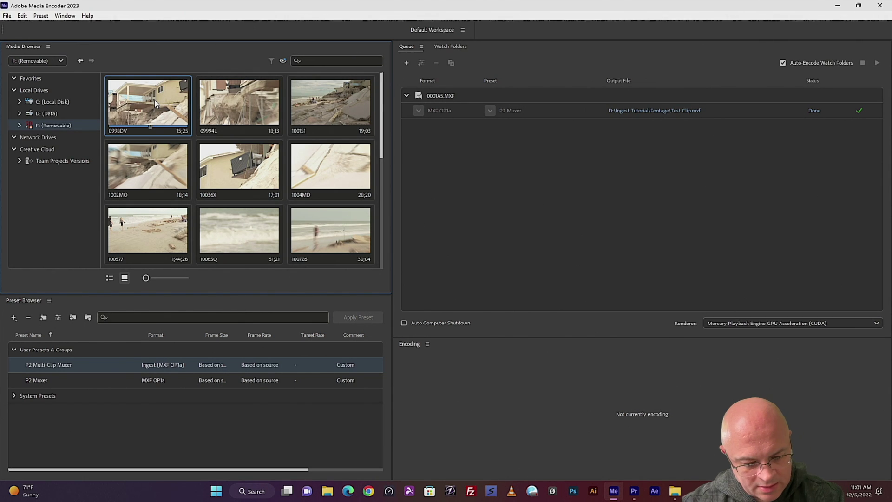
{"action": "key", "text": "ctrl+a"}
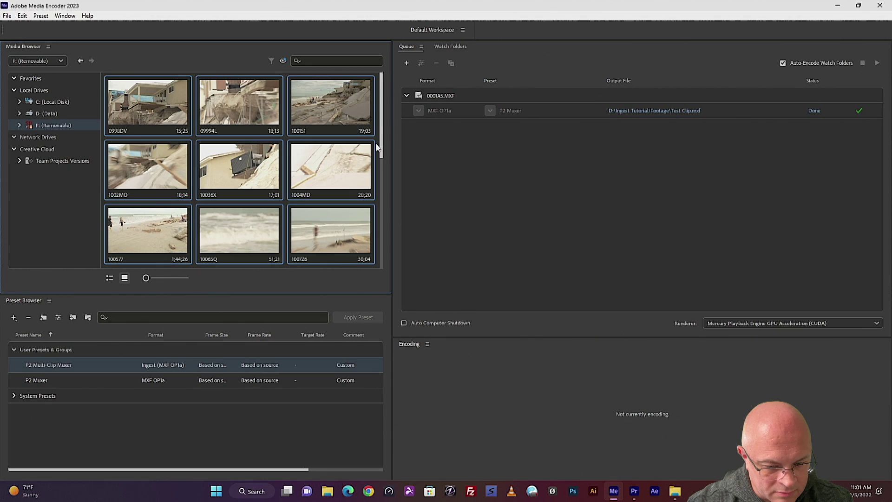
{"action": "left_click_drag", "start_coordinate": [383, 115], "coordinate": [371, 240]}
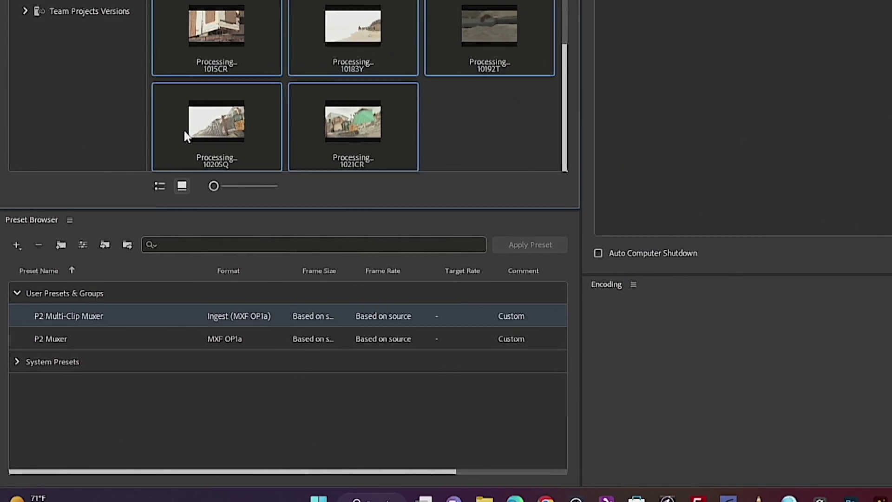
{"action": "left_click_drag", "start_coordinate": [132, 244], "coordinate": [55, 351]}
{"action": "left_click_drag", "start_coordinate": [125, 205], "coordinate": [129, 228]}
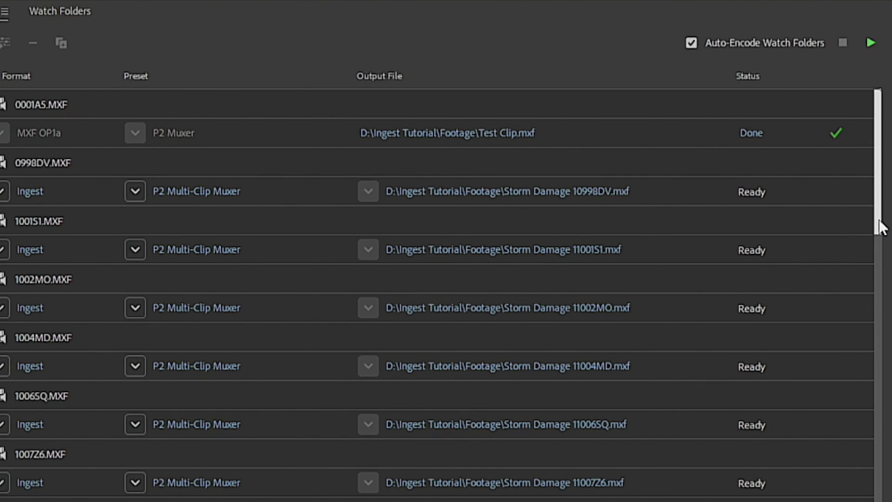
Step: Scroll the queue back to the top and start processing all queued clips
{"action": "left_click", "coordinate": [878, 295]}
{"action": "left_click_drag", "start_coordinate": [877, 385], "coordinate": [885, 90]}
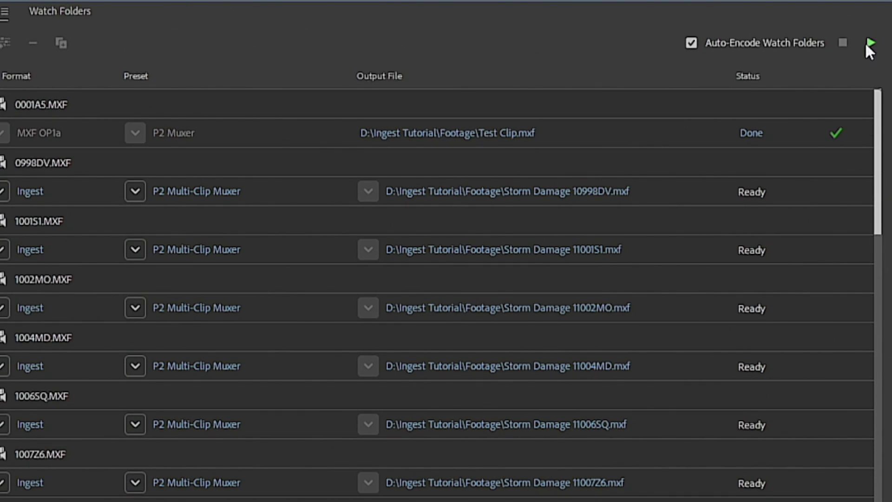
{"action": "left_click", "coordinate": [870, 43]}
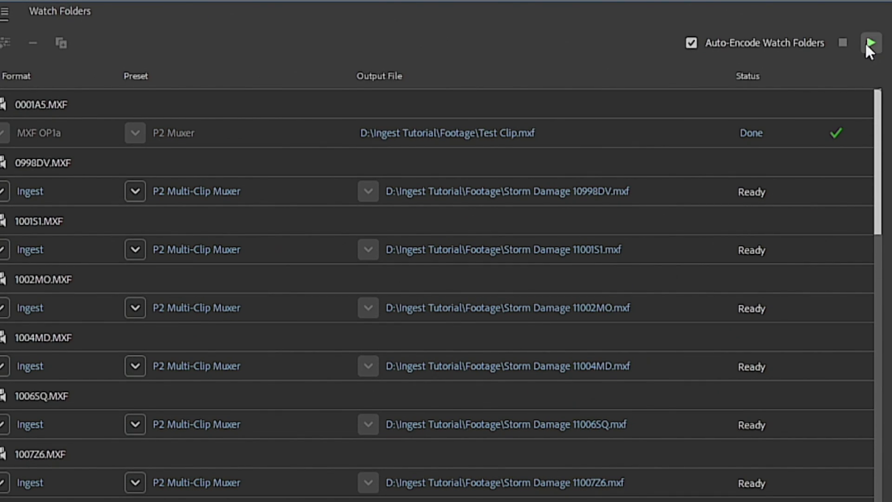